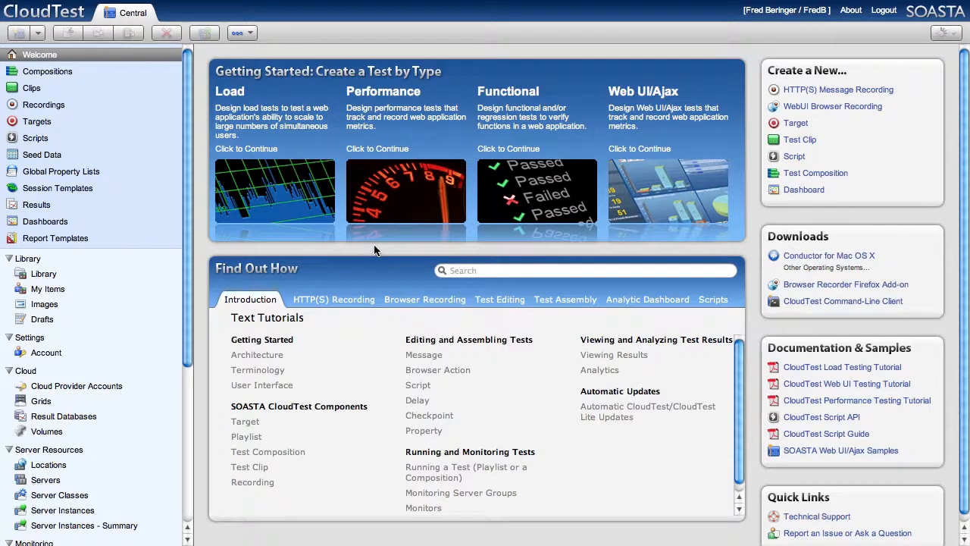
Switch to the SOASTA Store site and examine its home page heading and site navigation.
mouse_move(149, 3)
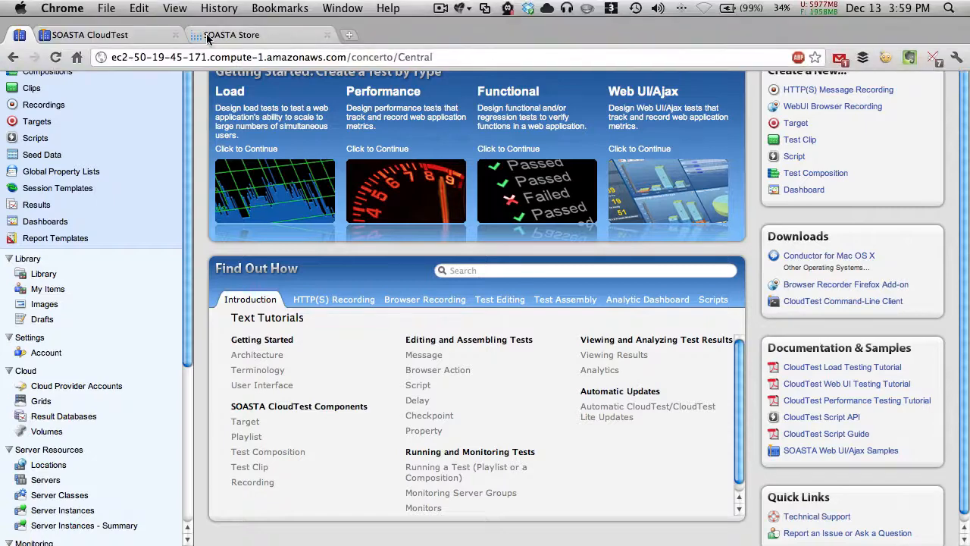
left_click(216, 35)
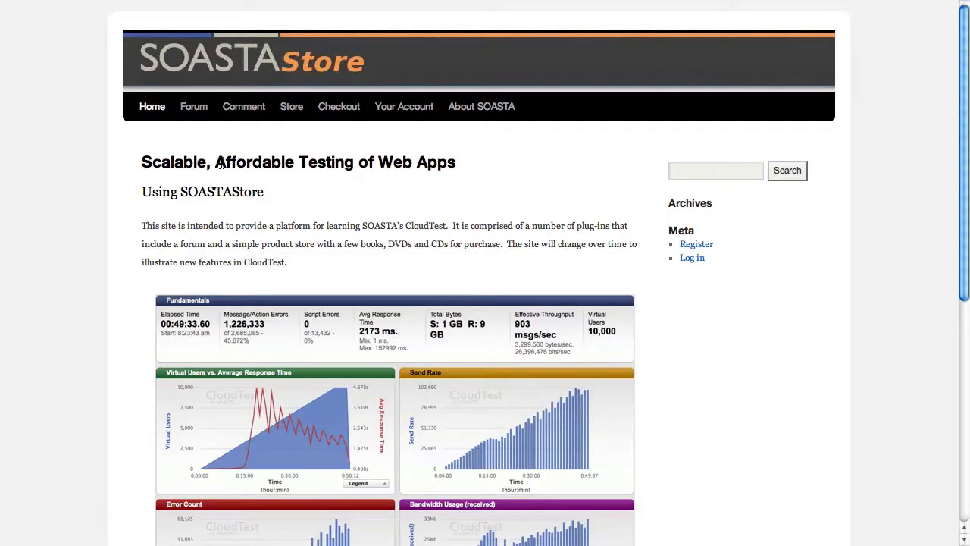
left_click_drag(216, 162, 451, 163)
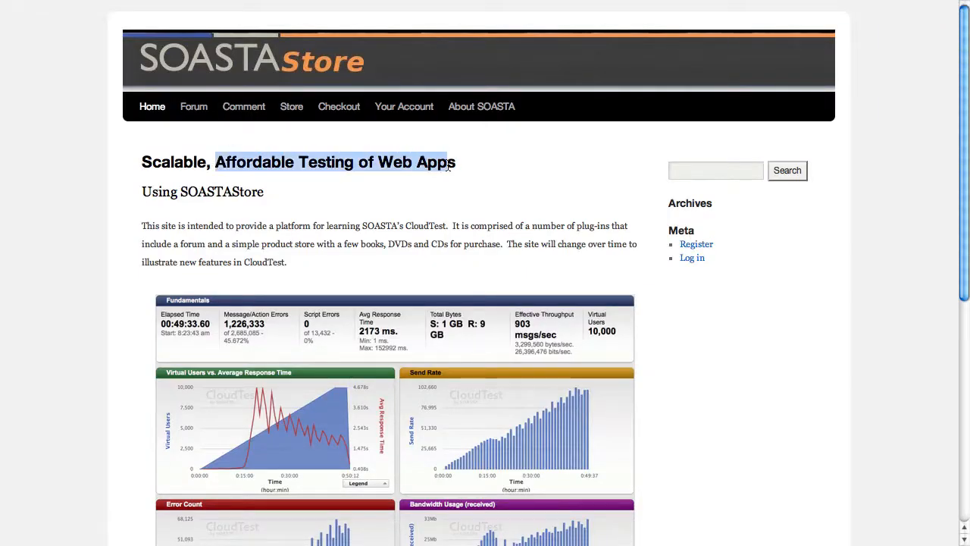
left_click(433, 169)
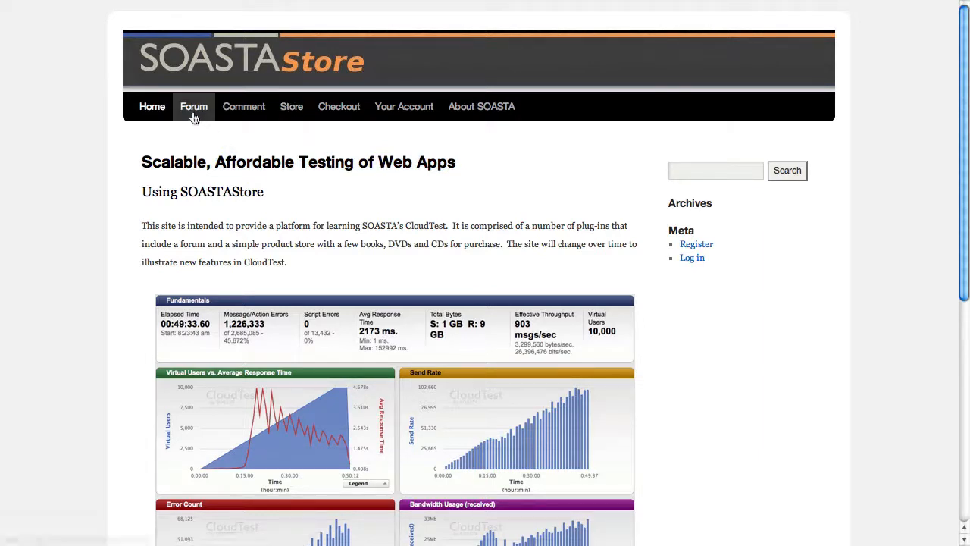
Return to CloudTest Central and open the SOASTA Store Demo composition.
mouse_move(127, 5)
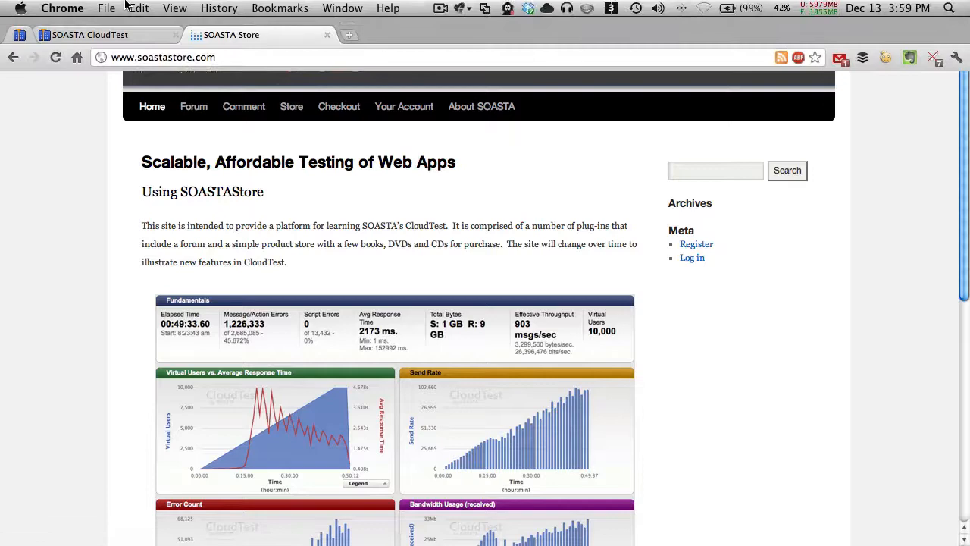
left_click(20, 36)
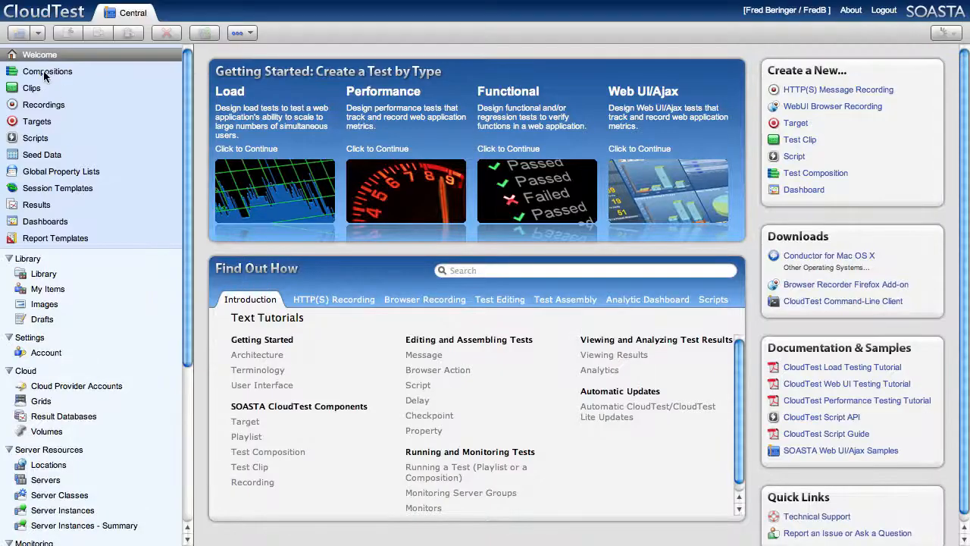
left_click(46, 72)
double_click(245, 83)
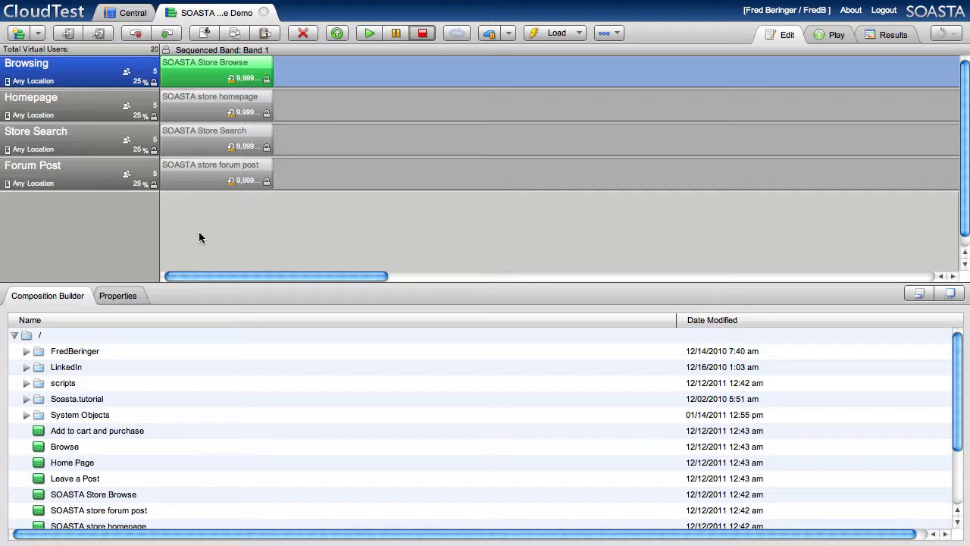
Create a new grid named "Grid for Video" and proceed to its server instance settings.
left_click(137, 11)
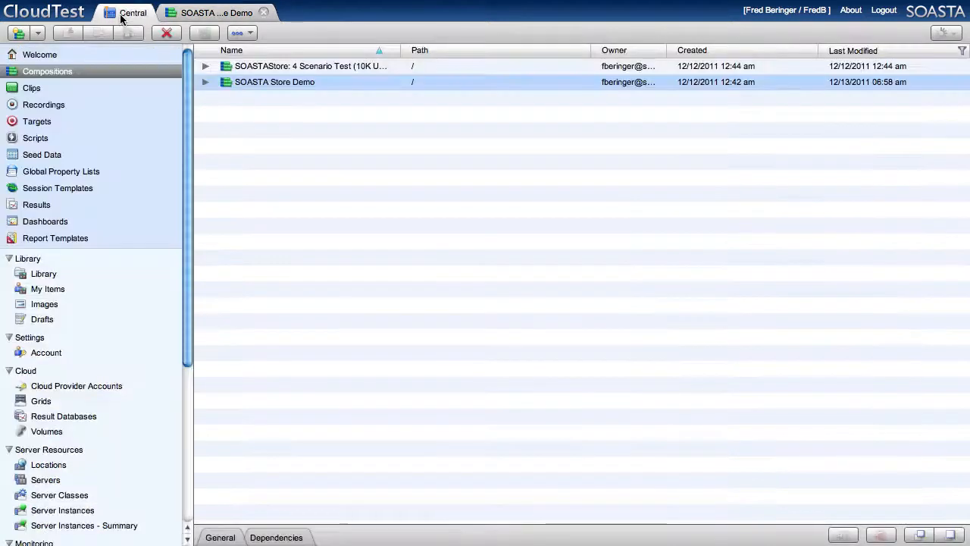
left_click(42, 402)
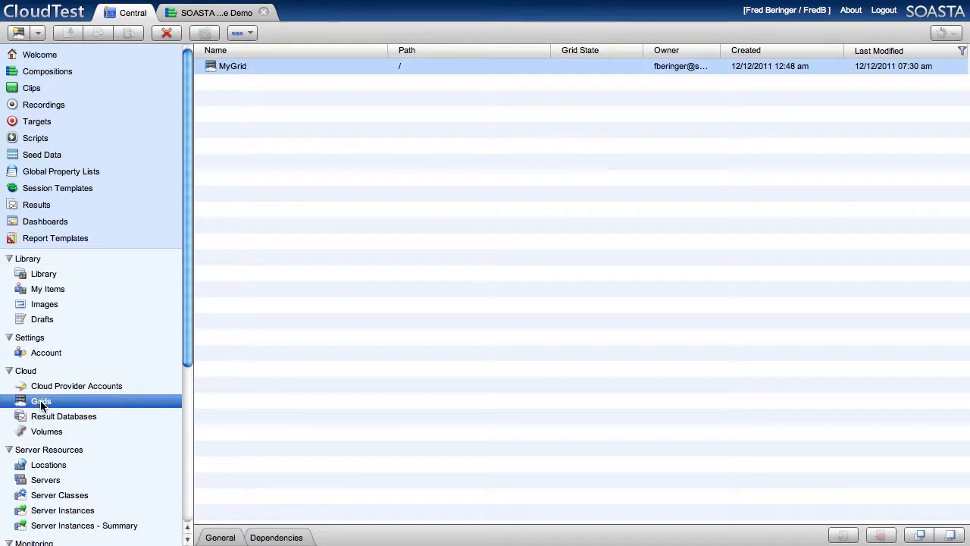
left_click(18, 34)
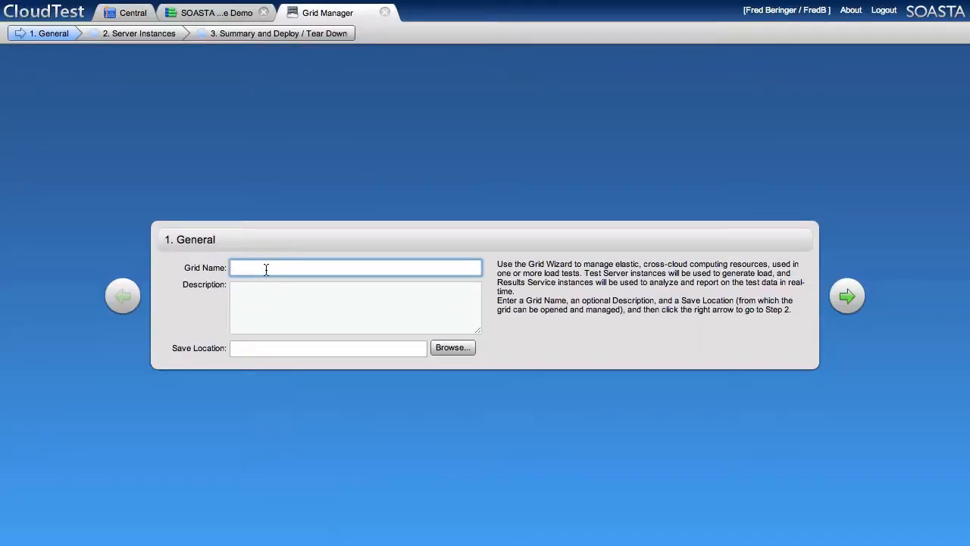
type("Grid for Video")
left_click(848, 297)
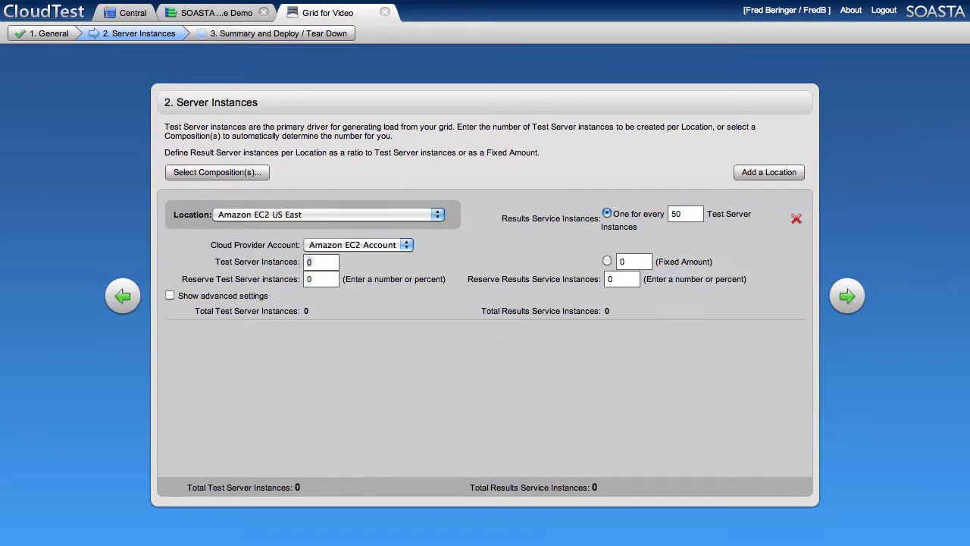
Set the number of test server instances for Amazon EC2 US East to 1.
double_click(309, 262)
type("1")
key("Tab")
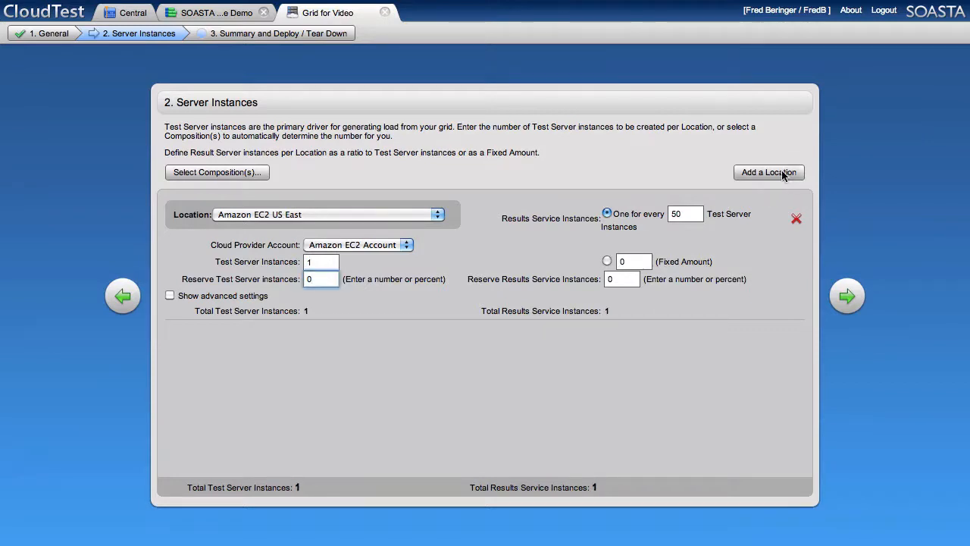
Add a second location, Amazon EC2 US West (N. California), with 1 test server instance.
left_click(761, 171)
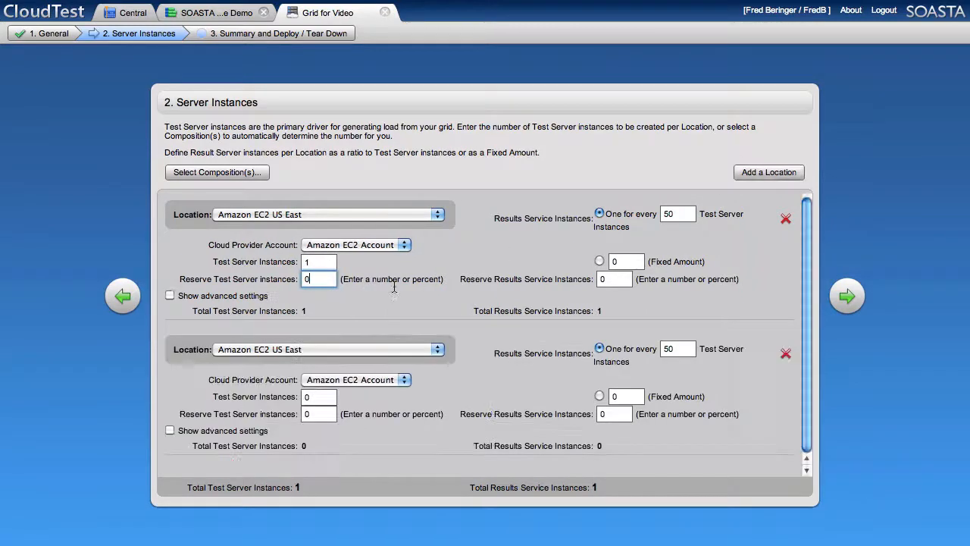
left_click(303, 350)
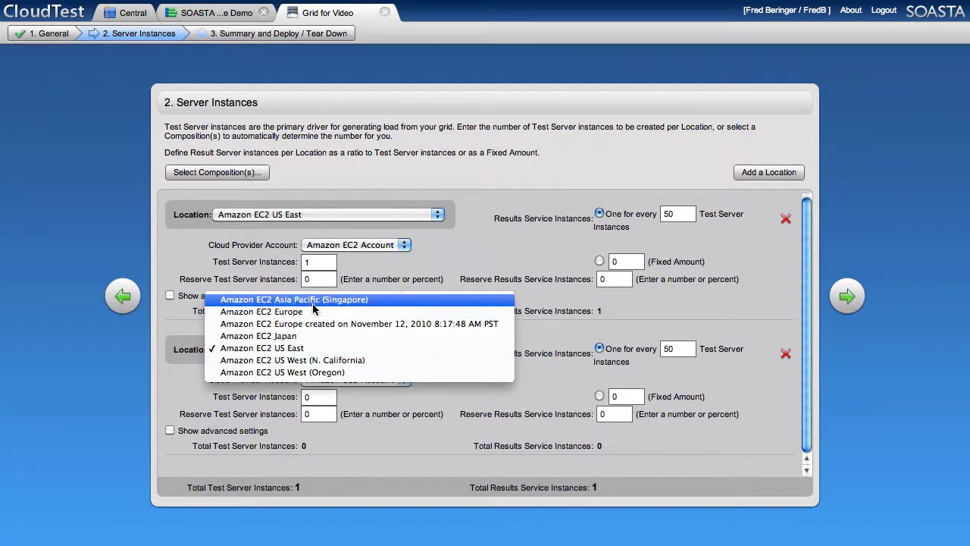
left_click(307, 361)
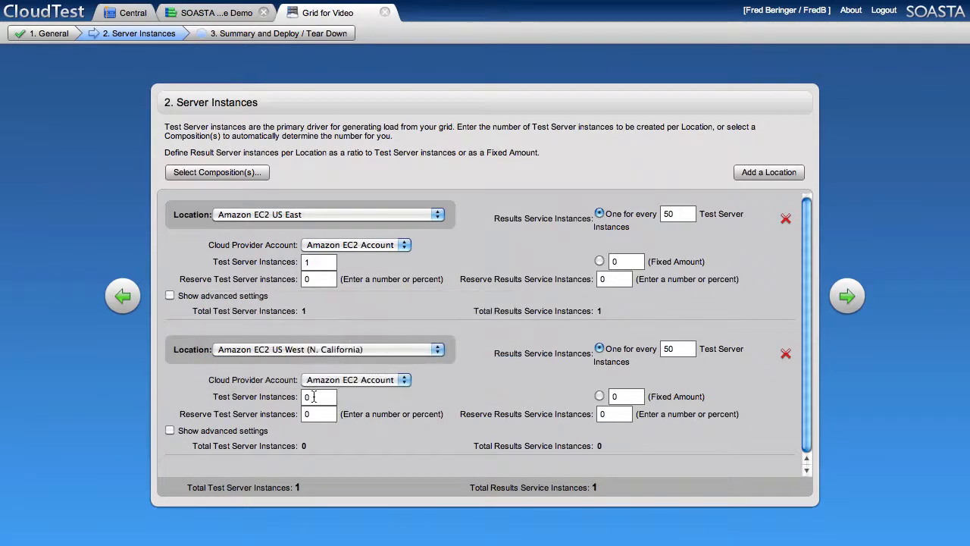
double_click(314, 396)
type("1")
key("Tab")
Add a third location, Amazon EC2 Europe, with 1 test server instance.
left_click(762, 172)
scroll(419, 401, "down", 1)
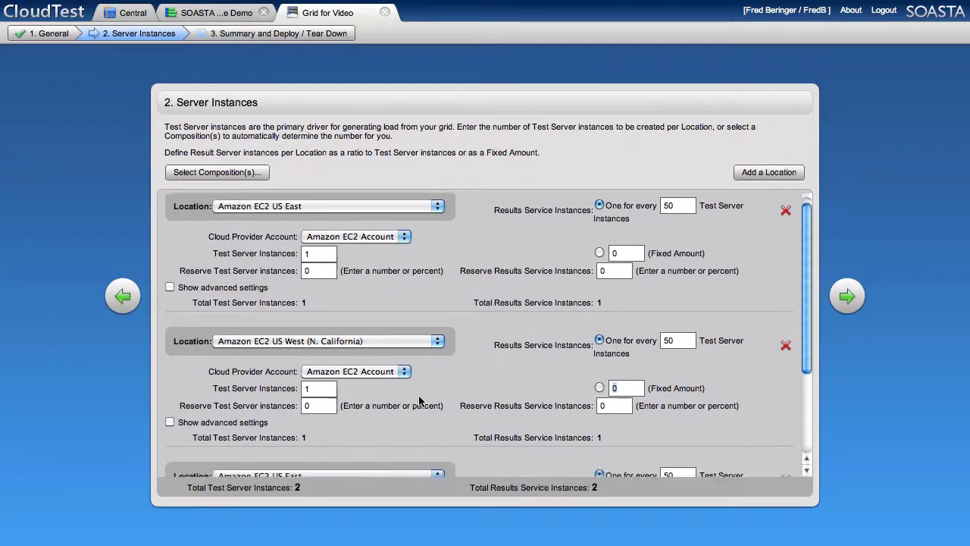
scroll(419, 401, "down", 5)
left_click(312, 350)
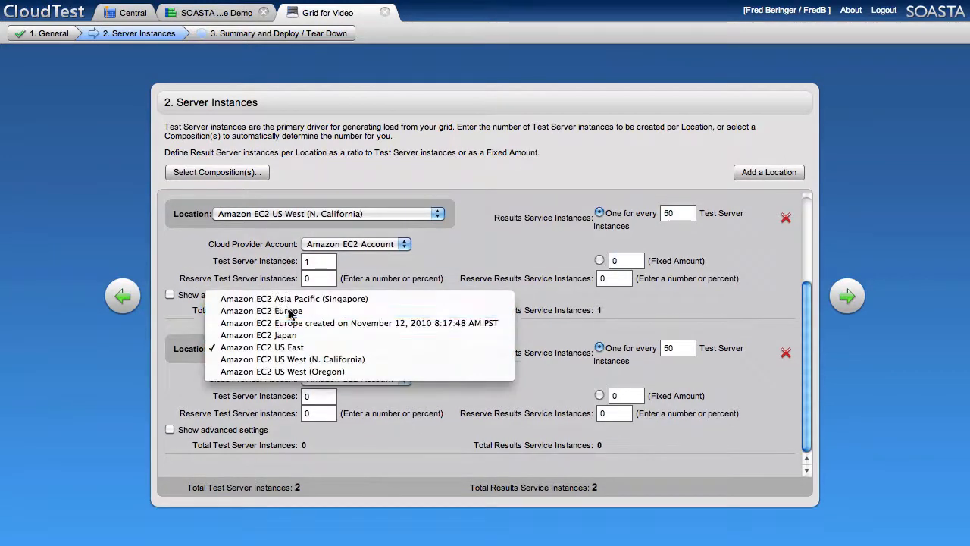
left_click(289, 312)
left_click_drag(310, 396, 288, 399)
type("1")
key("Tab")
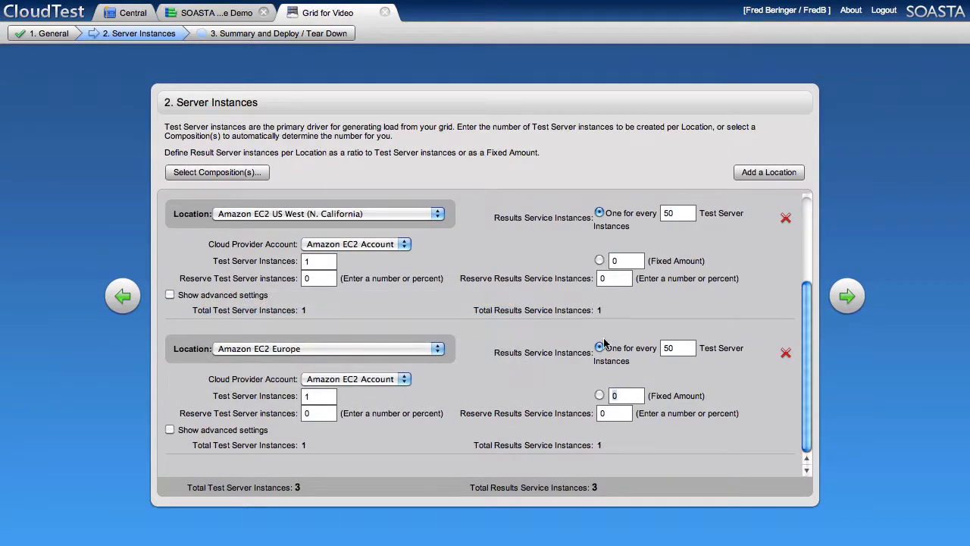
Add a fourth location, Amazon EC2 Asia Pacific (Singapore), with 1 test server instance.
left_click(770, 173)
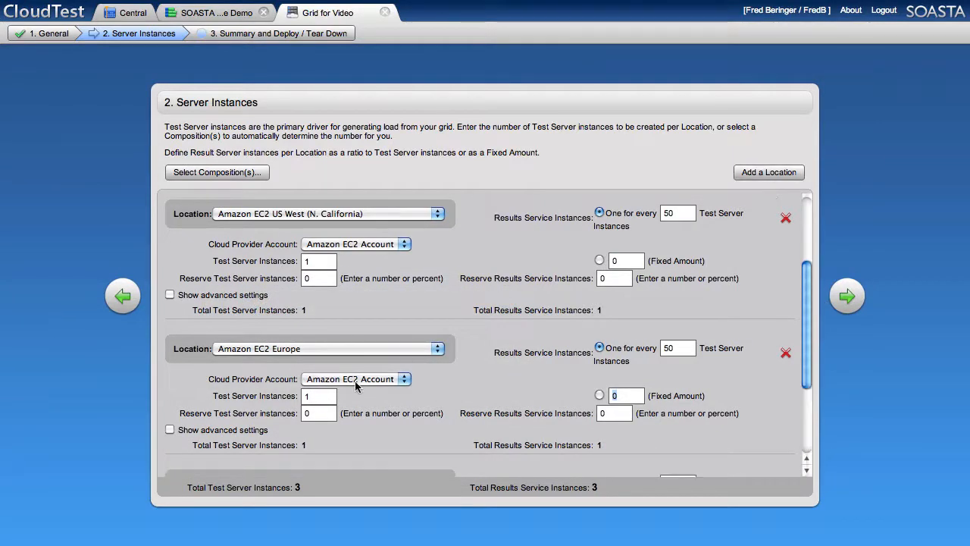
scroll(356, 387, "down", 3)
left_click(312, 352)
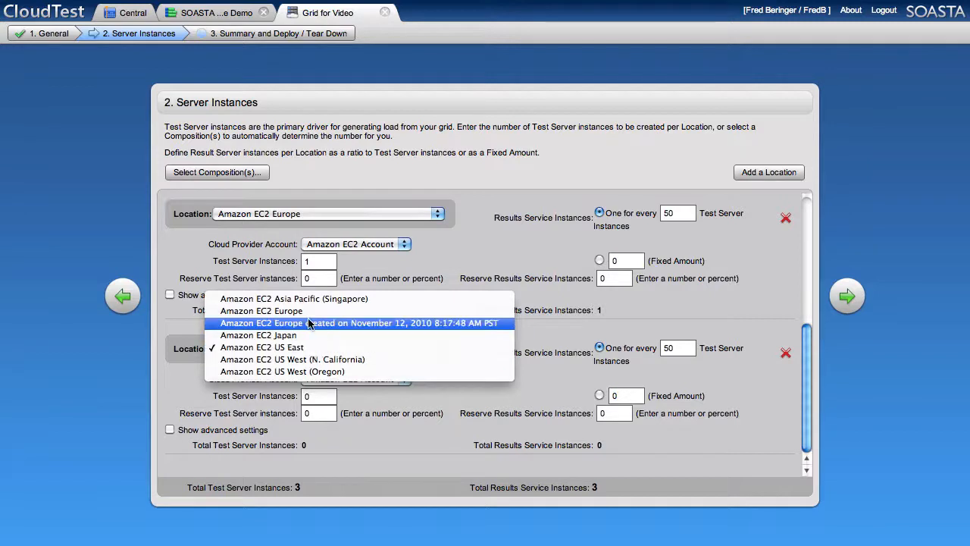
left_click(295, 299)
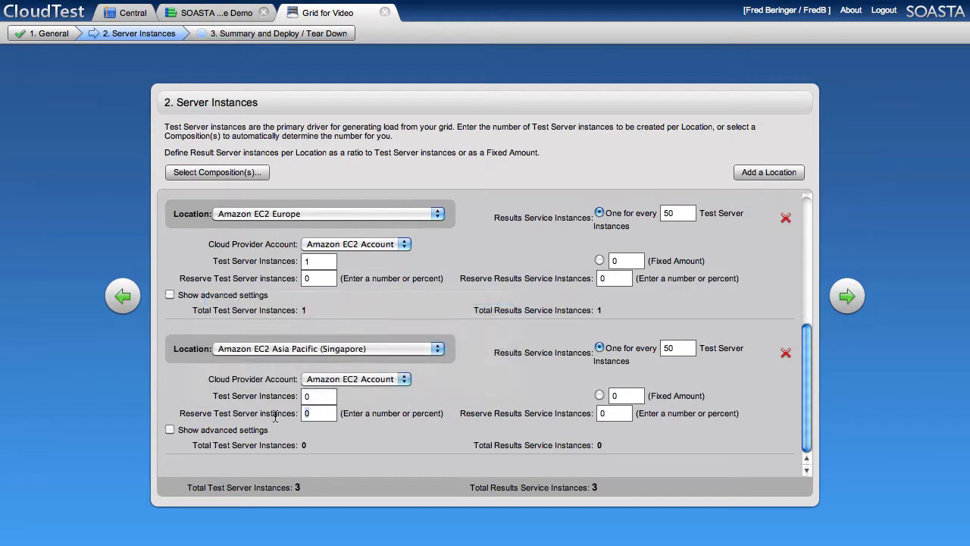
type("1")
key("Tab")
Show the advanced settings for Amazon EC2 US East and choose EC2 Test Server (Large) as its test server class.
scroll(525, 316, "up", 5)
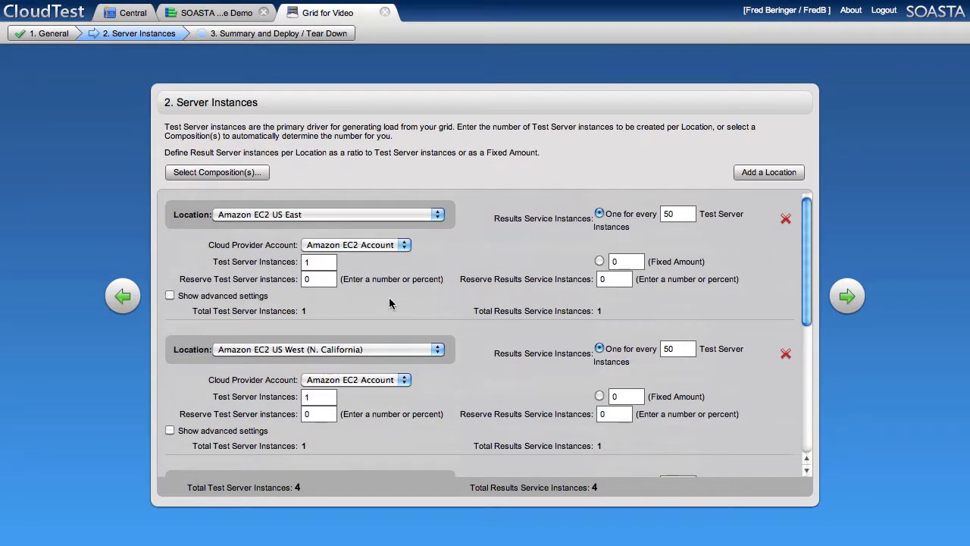
left_click(170, 296)
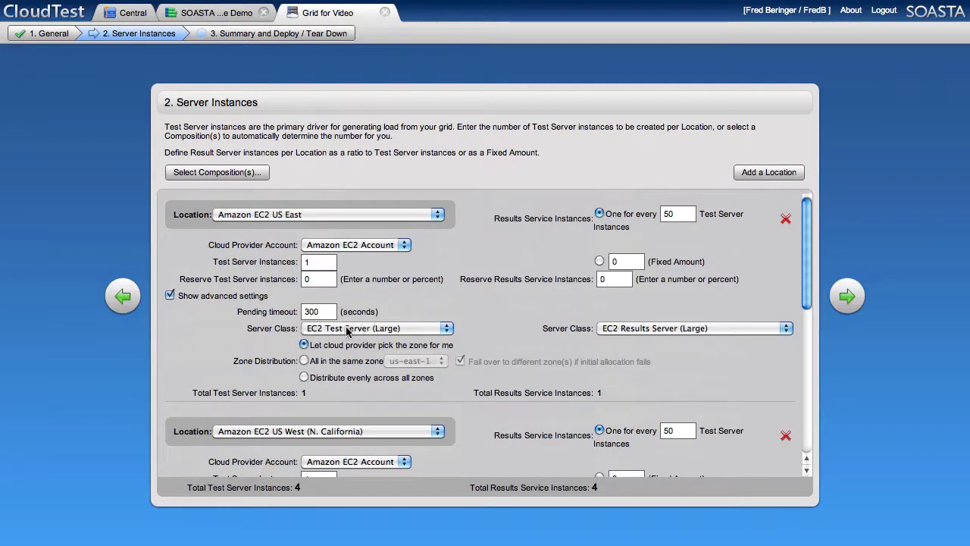
left_click(371, 329)
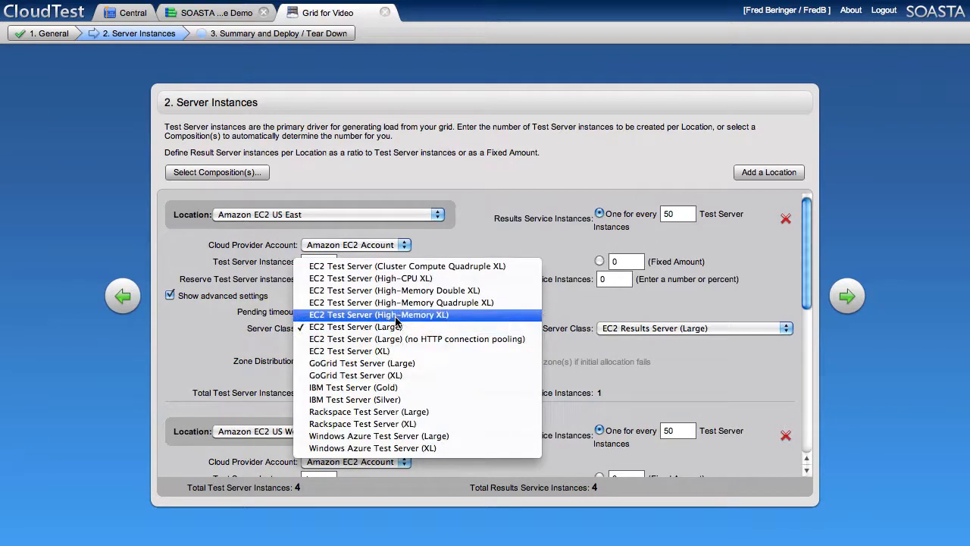
left_click(340, 331)
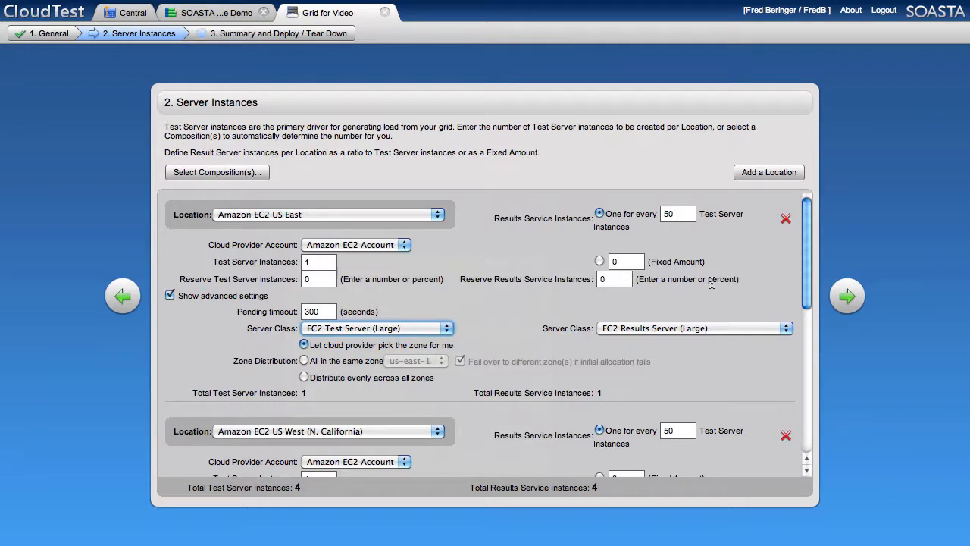
Proceed to the grid summary and deploy the instances in all four locations.
left_click(847, 298)
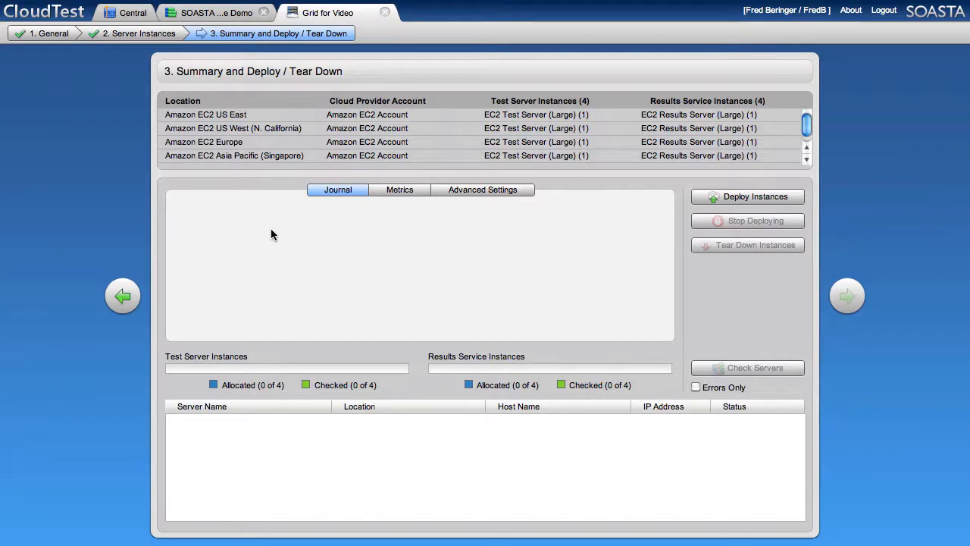
left_click(744, 197)
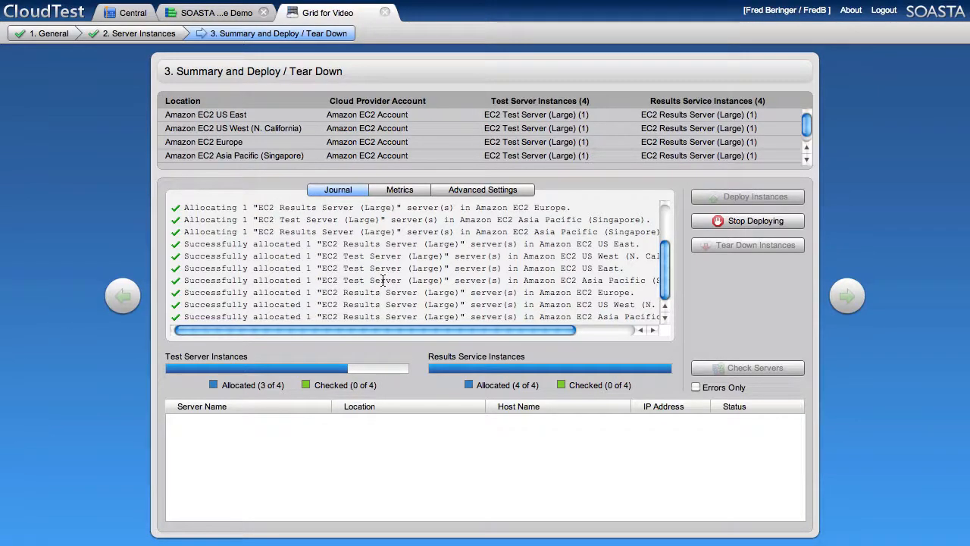
In the SOASTA Store Demo composition, assign the Browsing track to Load Server @ Amazon EC2 US East.
left_click(214, 16)
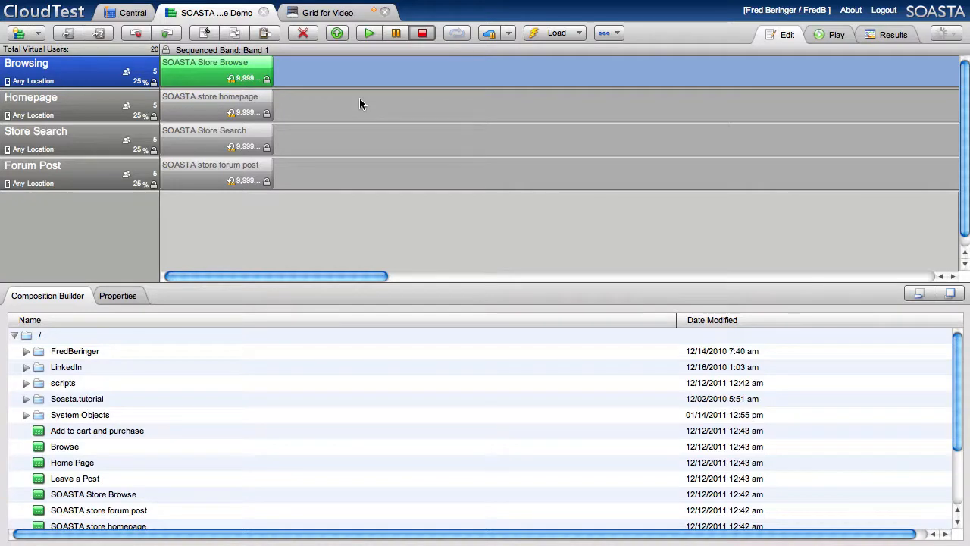
left_click(35, 79)
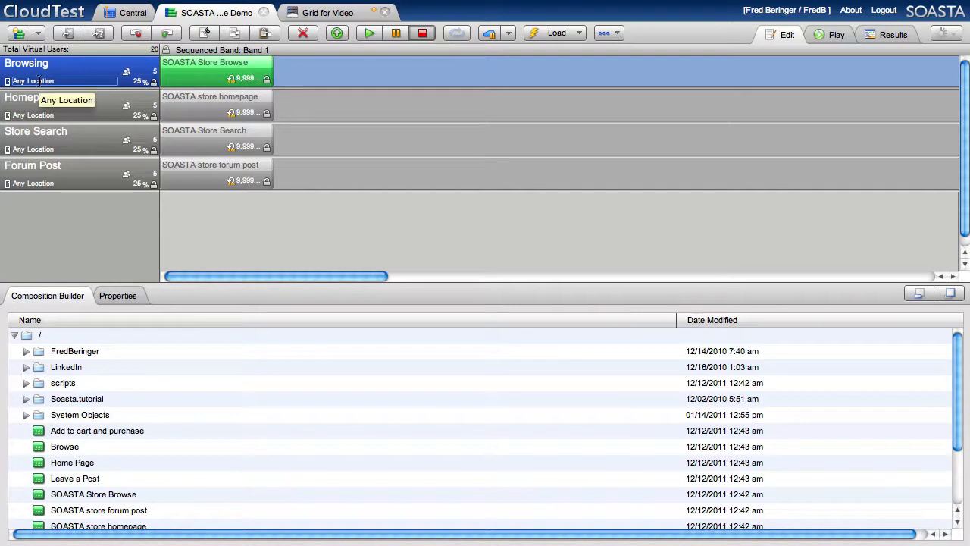
left_click(38, 81)
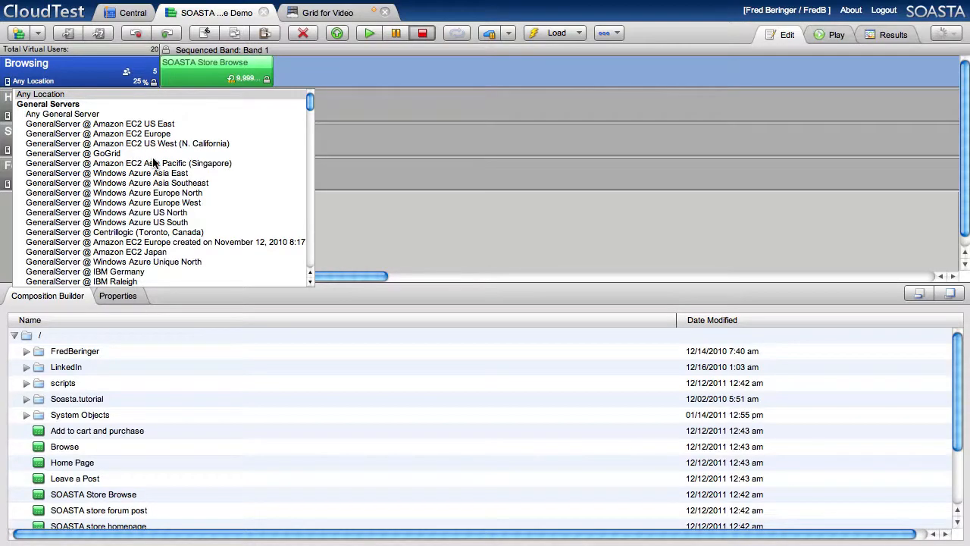
scroll(153, 163, "down", 15)
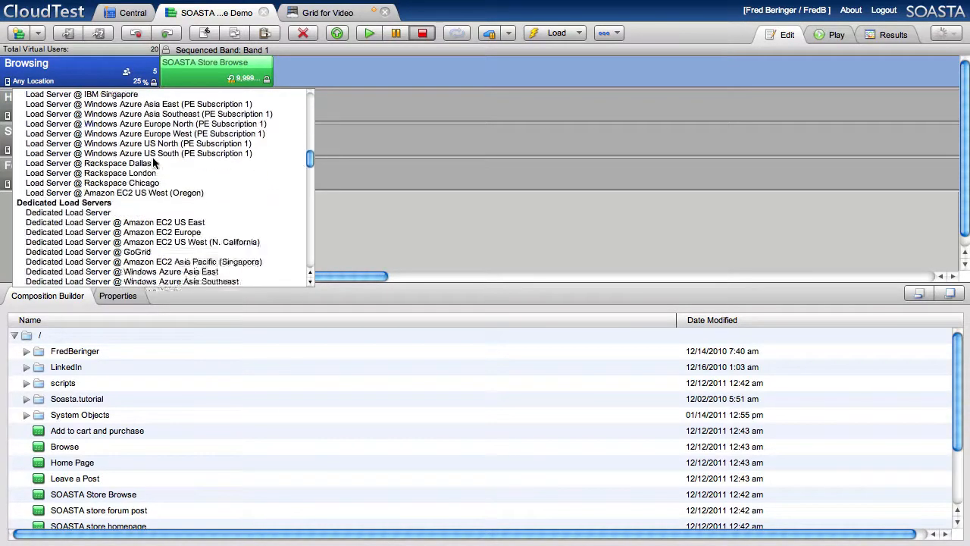
scroll(153, 163, "down", 15)
scroll(153, 163, "up", 4)
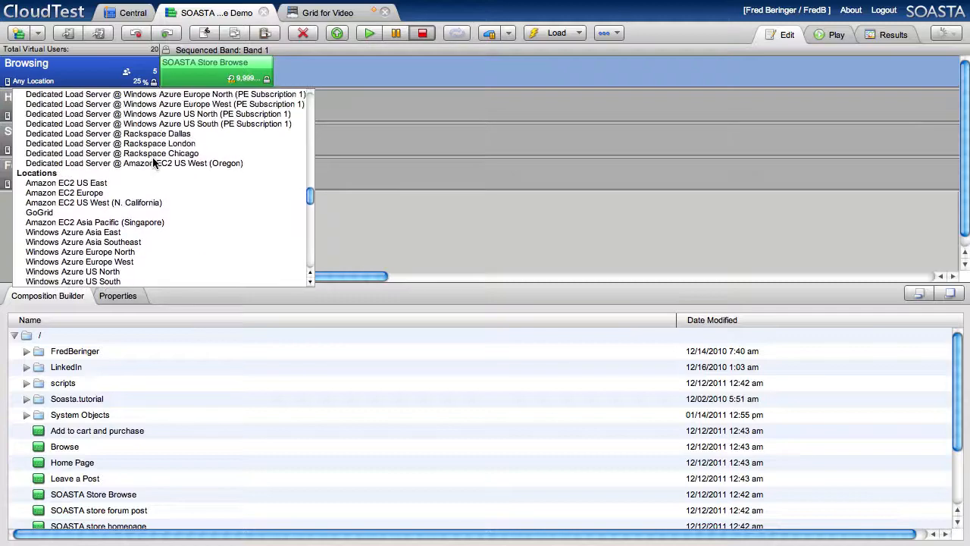
scroll(153, 163, "up", 5)
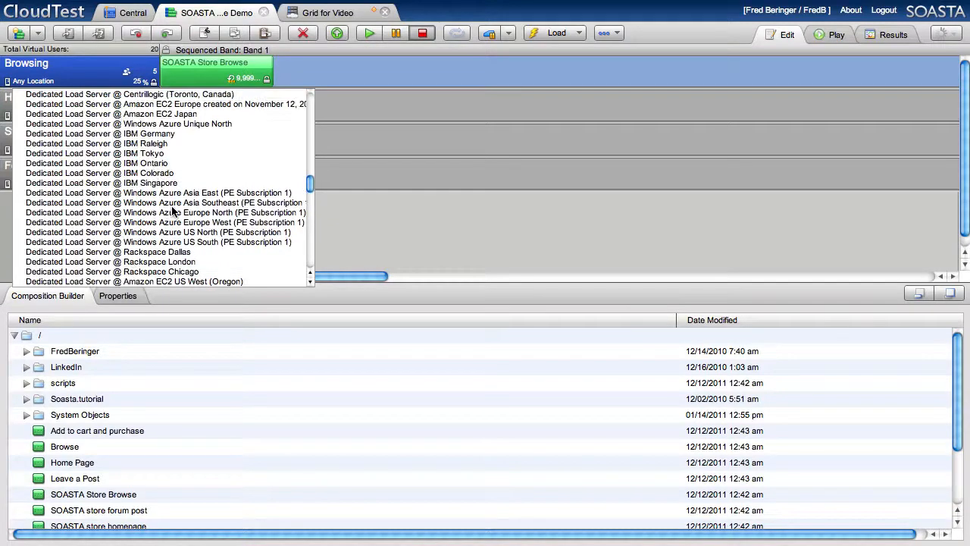
scroll(173, 211, "up", 5)
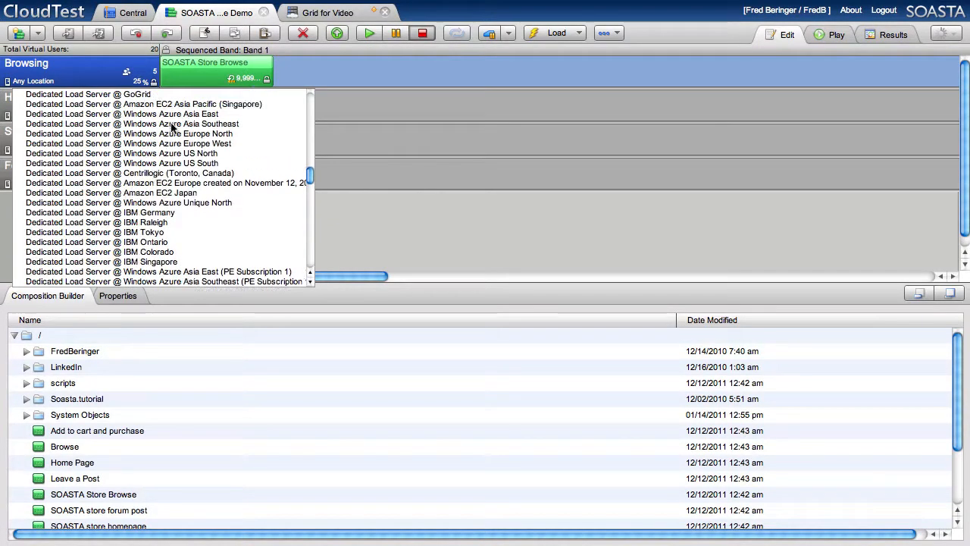
scroll(171, 125, "up", 12)
scroll(172, 125, "down", 5)
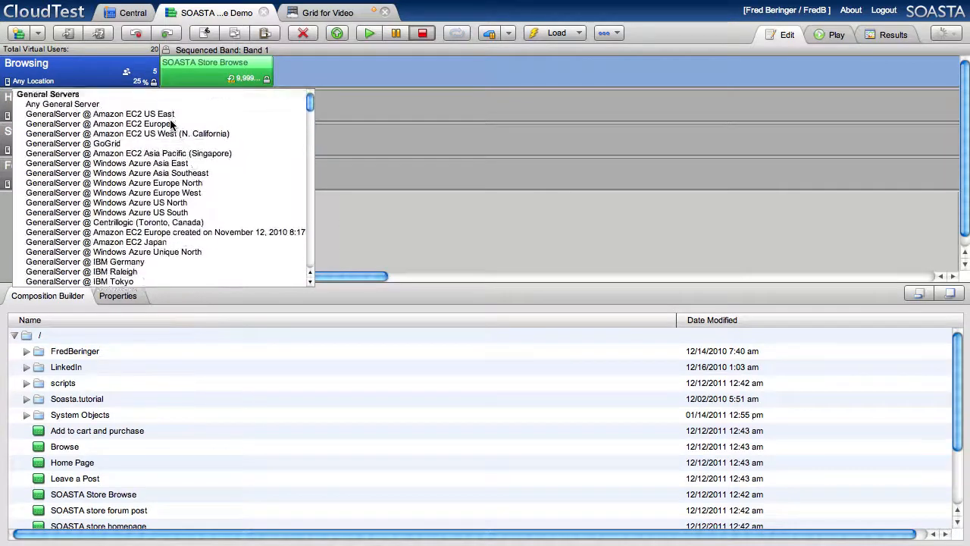
scroll(171, 125, "down", 4)
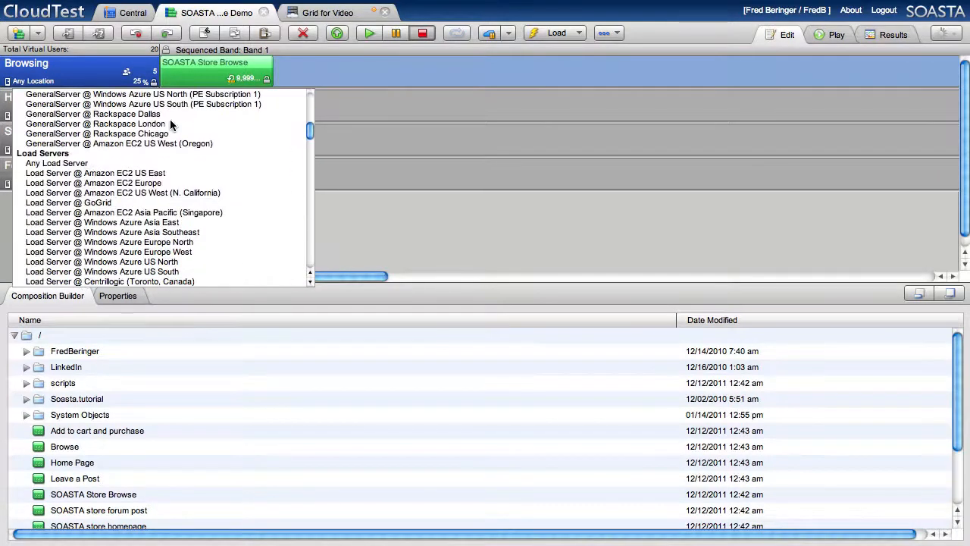
left_click(130, 174)
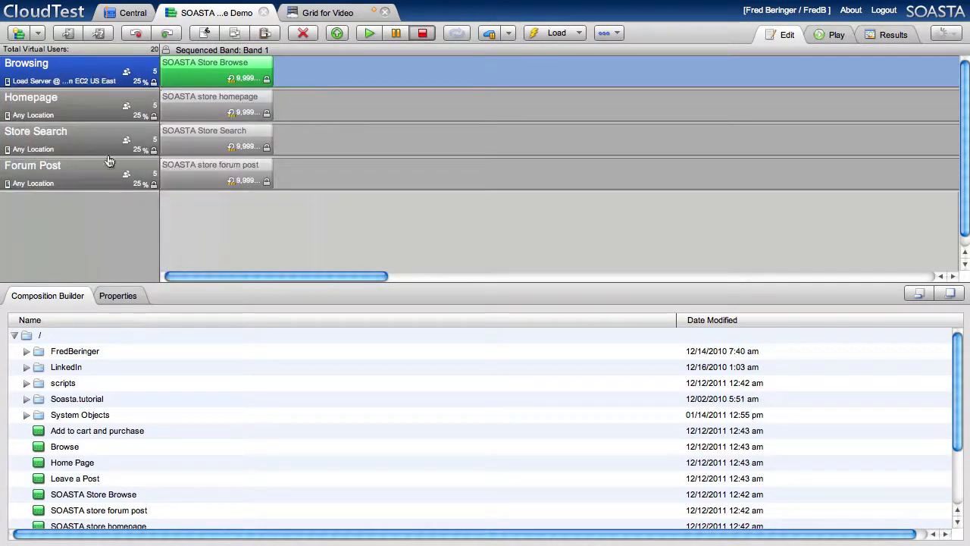
Assign the Homepage track to Load Server @ Amazon EC2 US West (N. California).
left_click(48, 115)
scroll(129, 217, "down", 12)
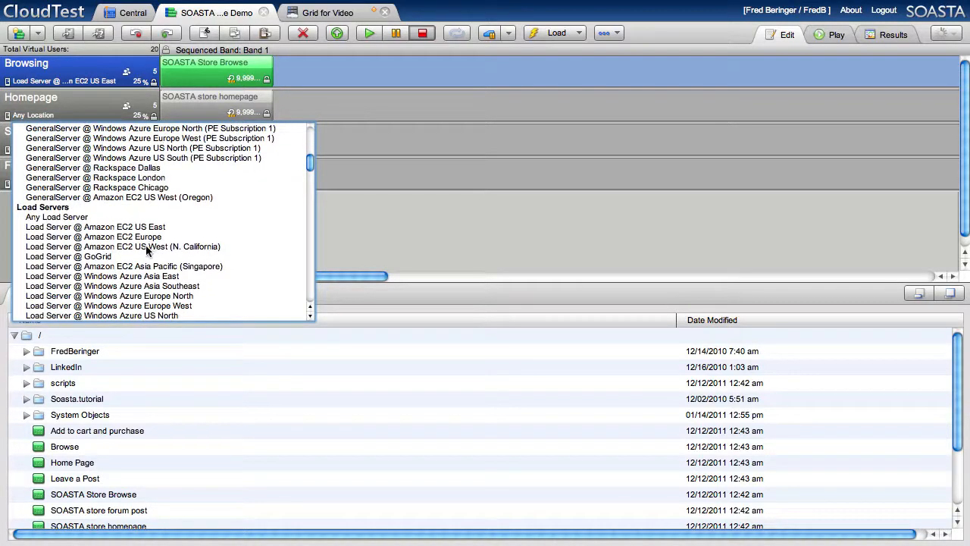
left_click(146, 250)
Assign the Store Search track to Load Server @ Amazon EC2 Europe.
left_click(48, 149)
scroll(115, 210, "down", 4)
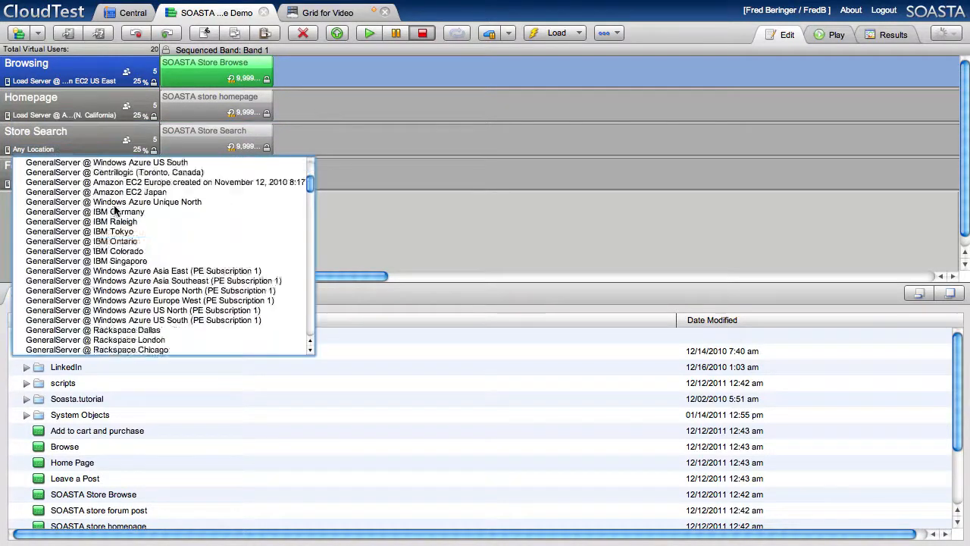
scroll(116, 212, "down", 6)
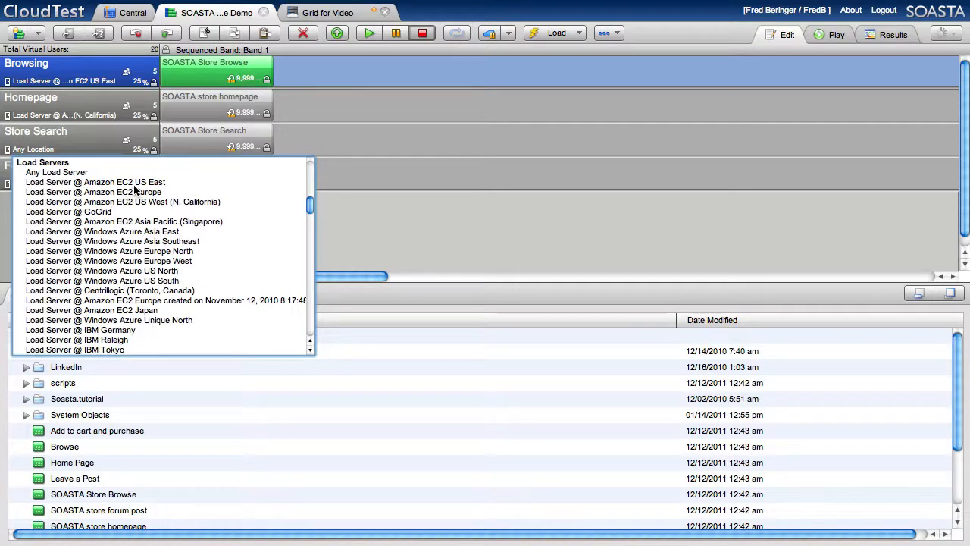
left_click(130, 192)
Assign the Forum Post track to Load Server @ Amazon EC2 Asia Pacific (Singapore) and save the test composition.
left_click(65, 186)
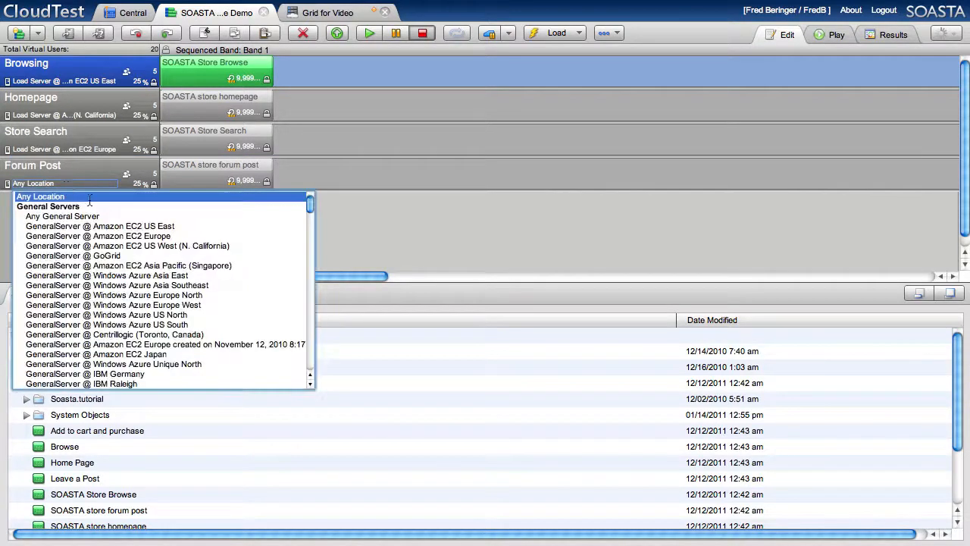
scroll(139, 247, "down", 8)
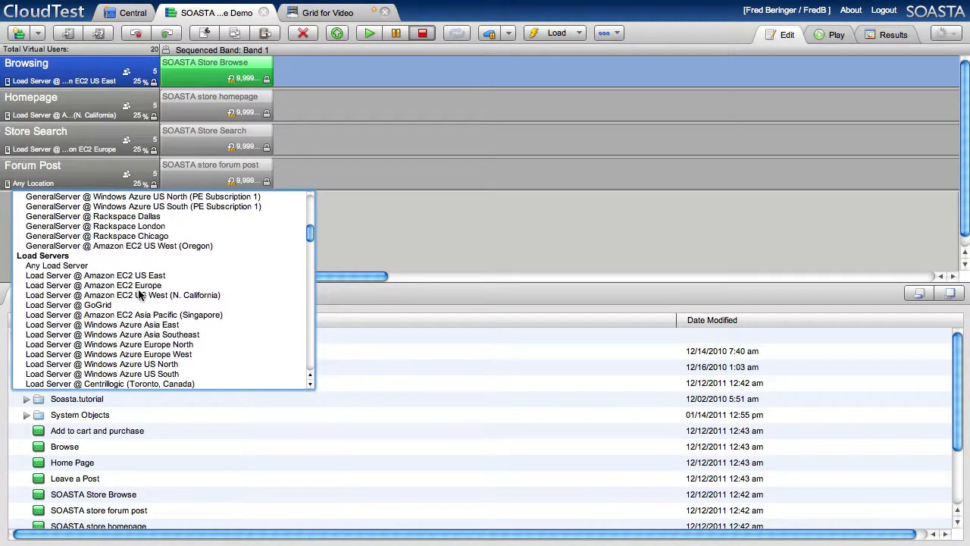
left_click(140, 315)
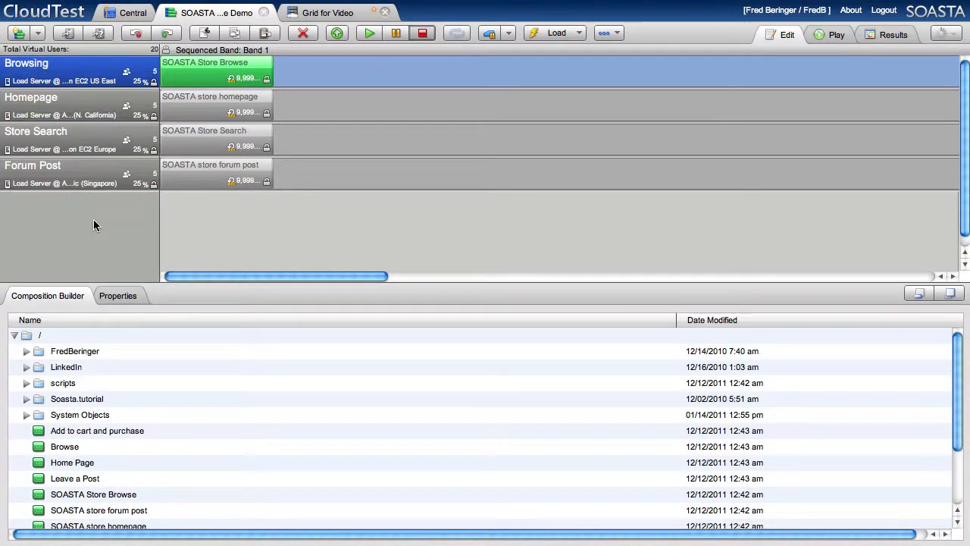
left_click(67, 33)
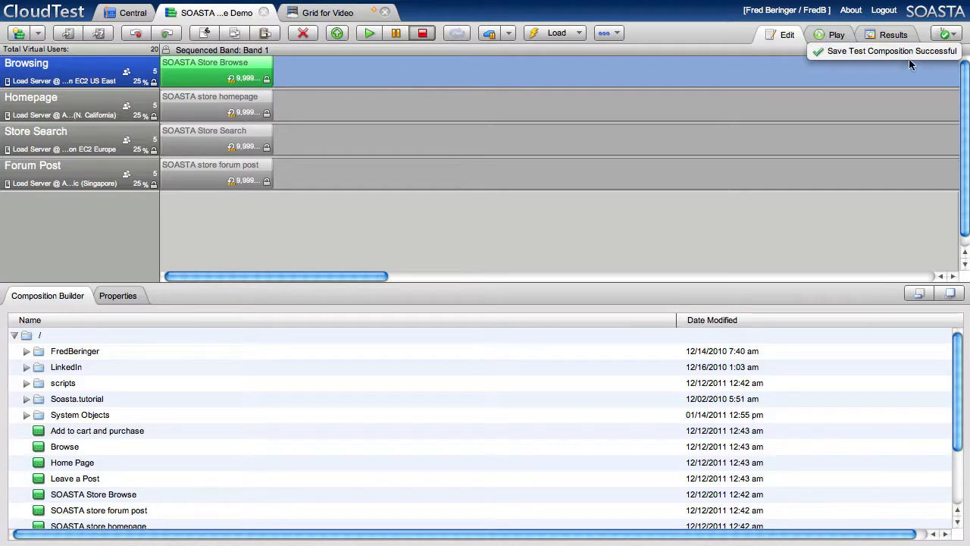
Examine the deployment journal of Grid for Video, the status of each server, and the health-check details of the Amazon EC2 Europe test server.
left_click(328, 13)
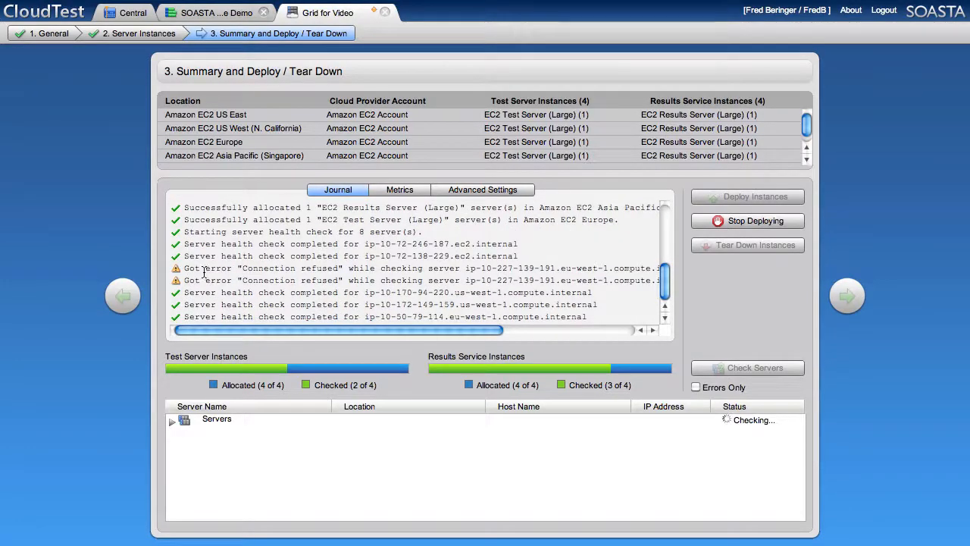
left_click_drag(206, 272, 575, 281)
left_click(575, 281)
left_click(172, 422)
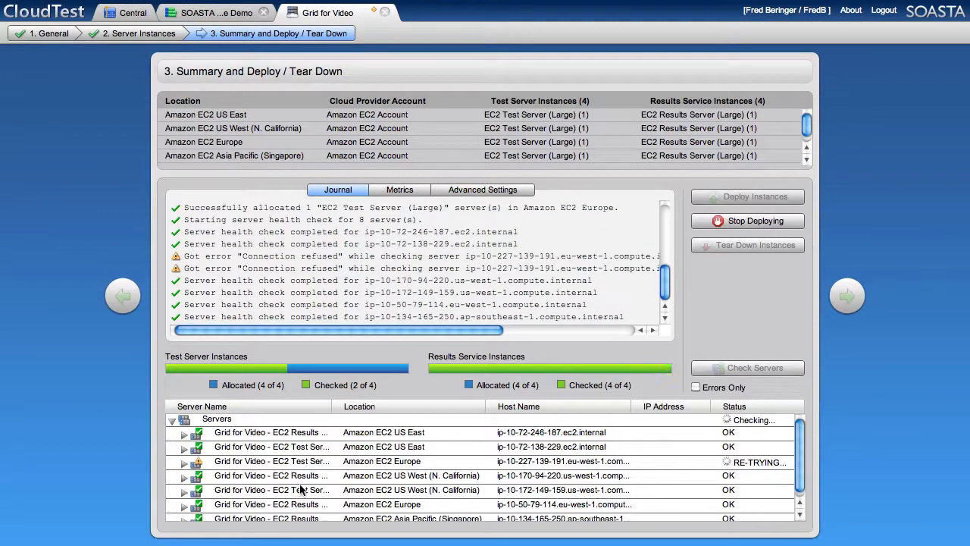
scroll(301, 490, "down", 2)
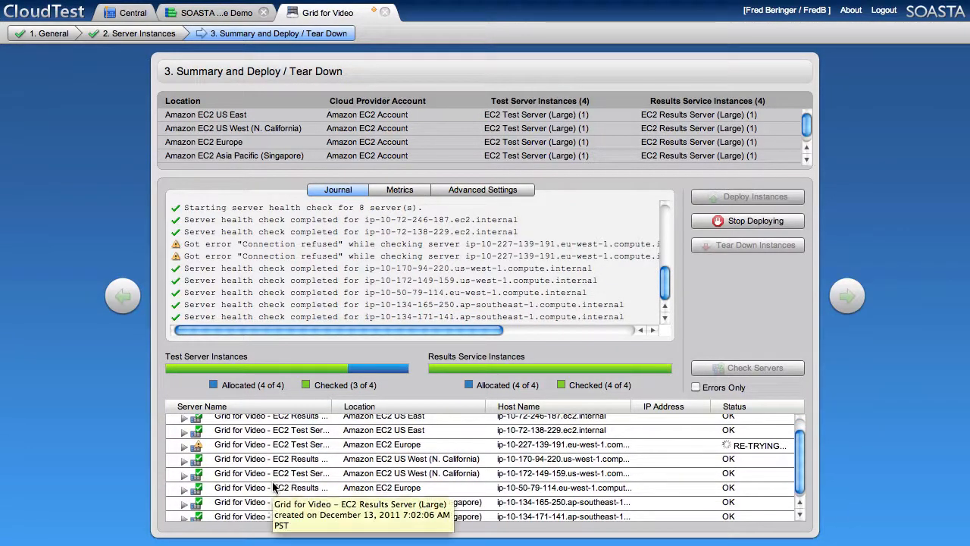
left_click(183, 446)
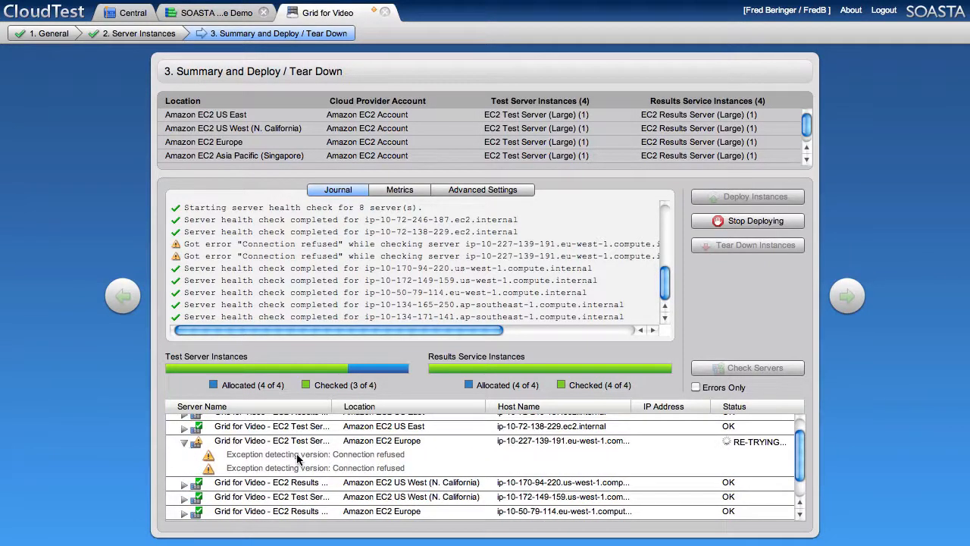
left_click(184, 443)
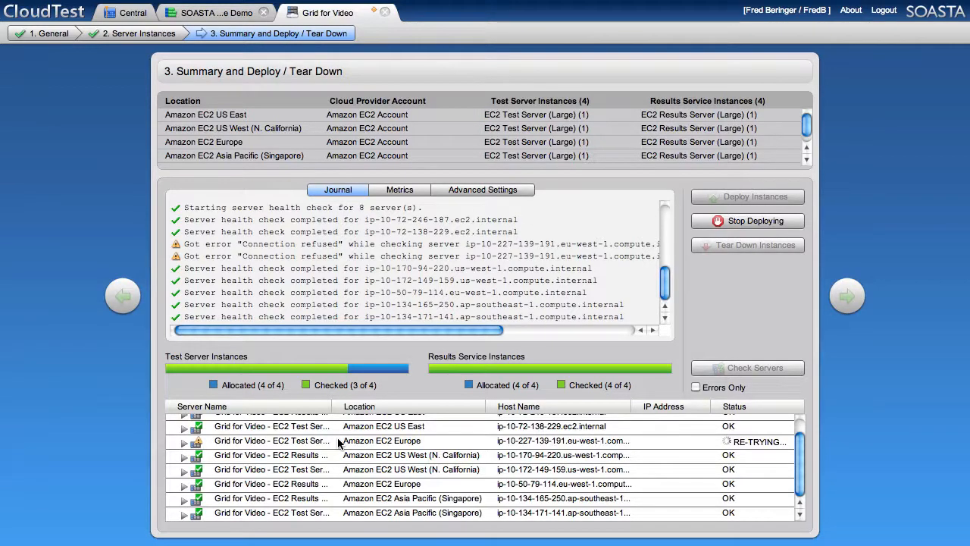
scroll(334, 280, "up", 5)
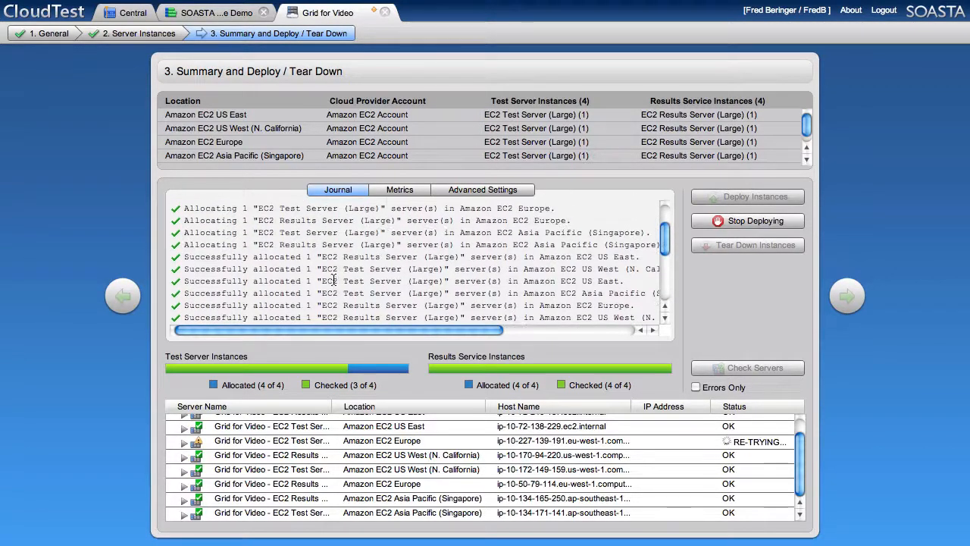
Review the grid's deployment metrics, including the total times and the allocation figures for each location.
left_click(399, 190)
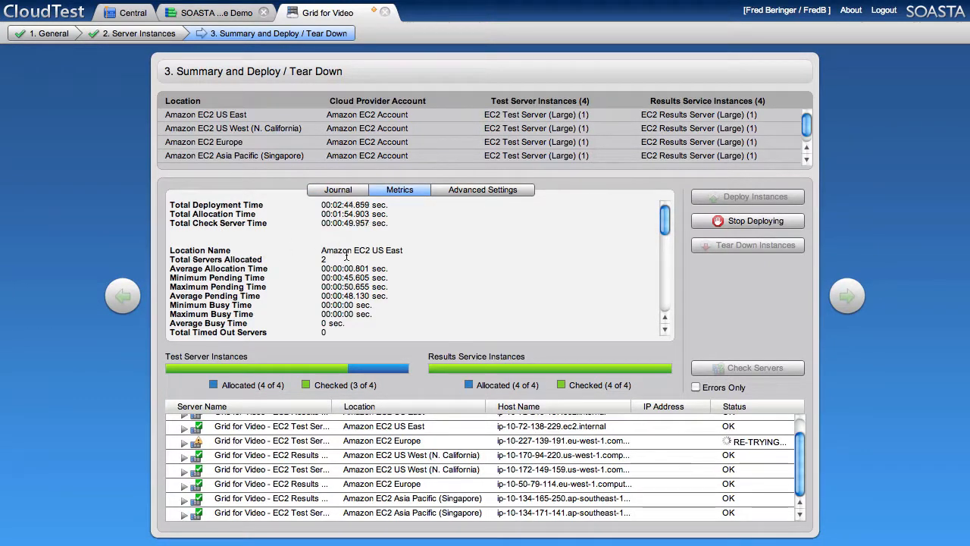
scroll(355, 270, "down", 1)
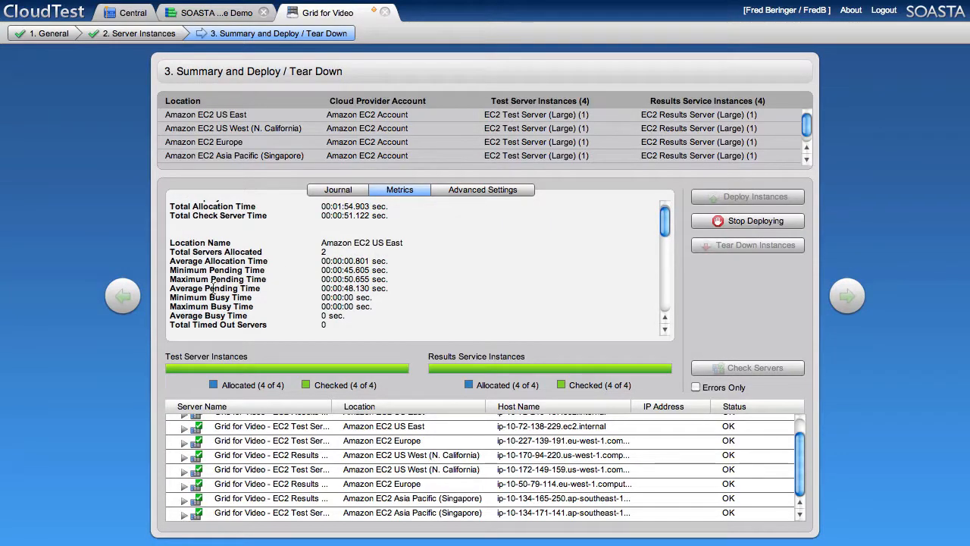
scroll(216, 300, "down", 10)
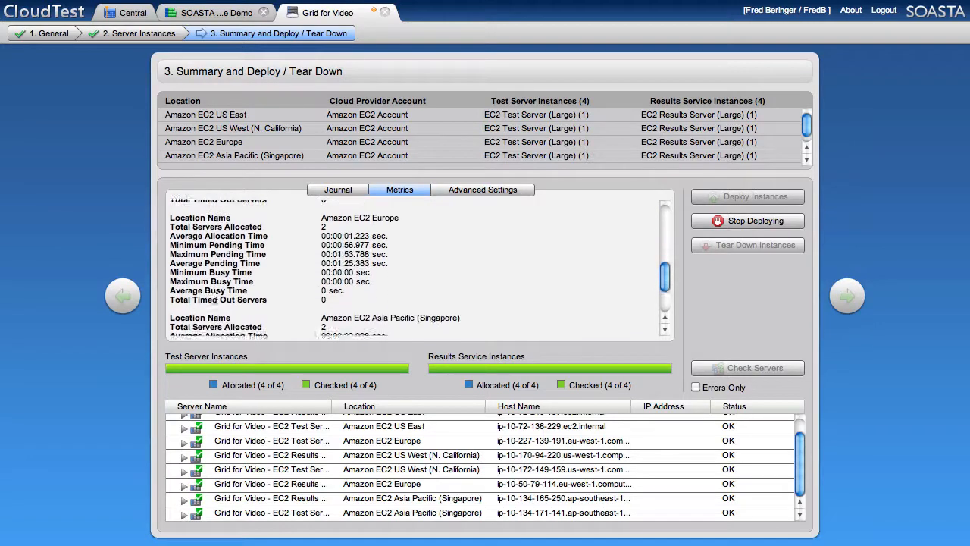
scroll(216, 297, "up", 6)
scroll(216, 298, "up", 5)
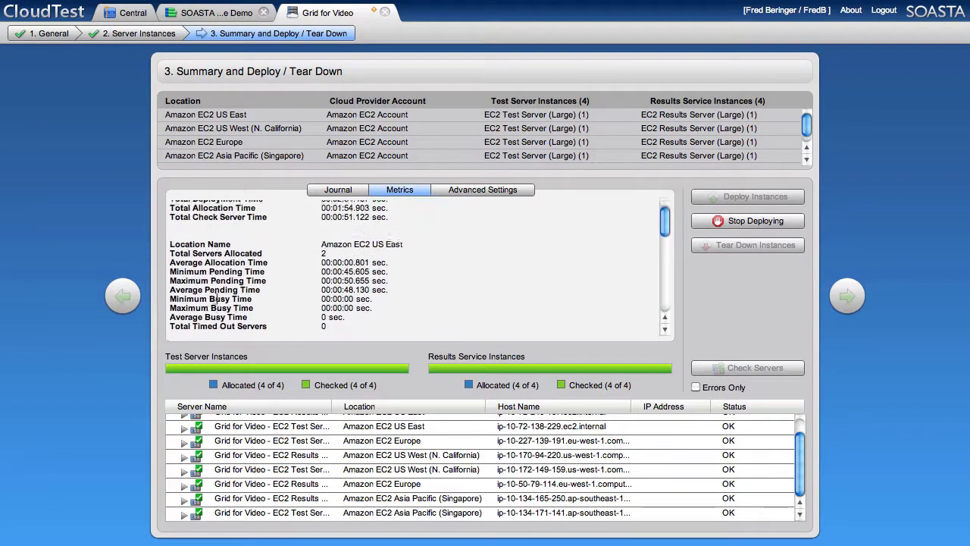
Look over the grid's advanced deployment settings and return to the journal to check the deployment status of all servers.
left_click(494, 191)
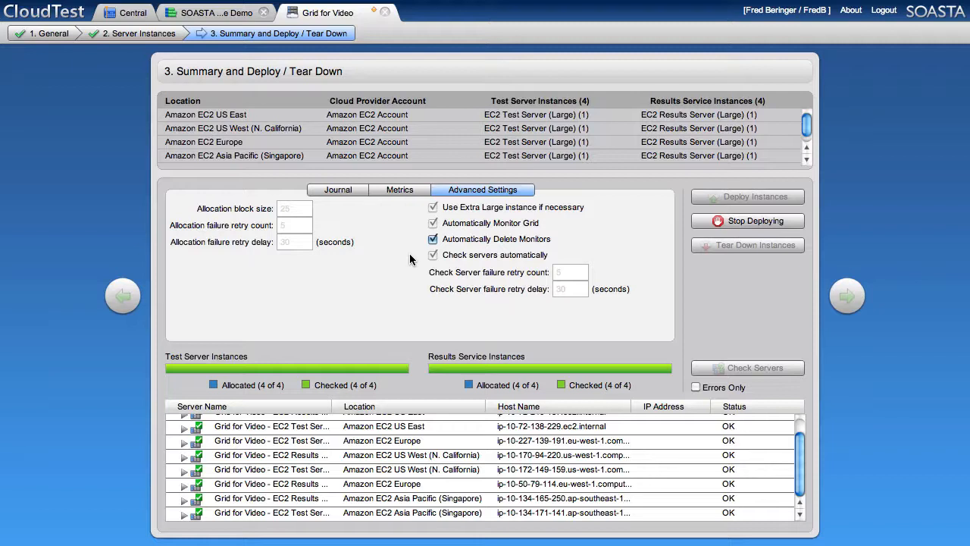
left_click(337, 191)
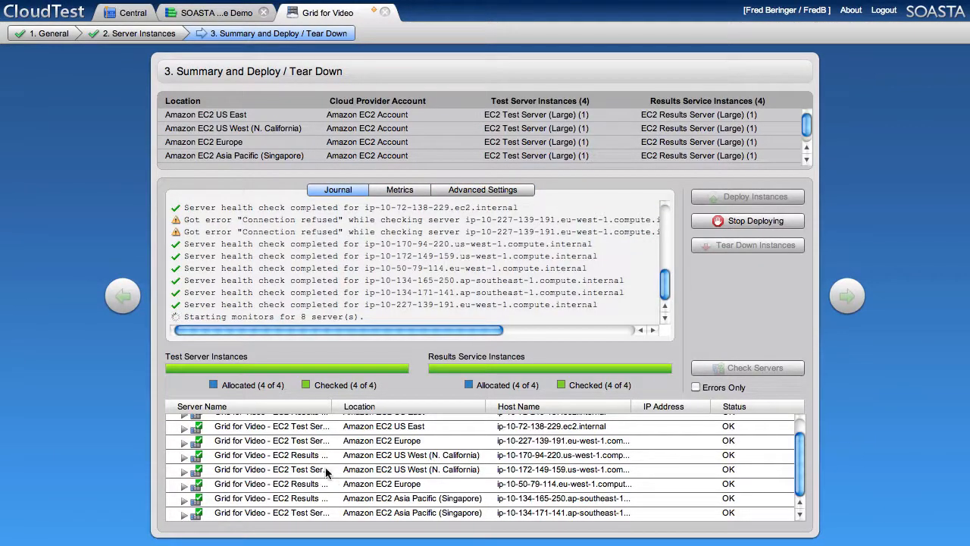
scroll(246, 463, "up", 2)
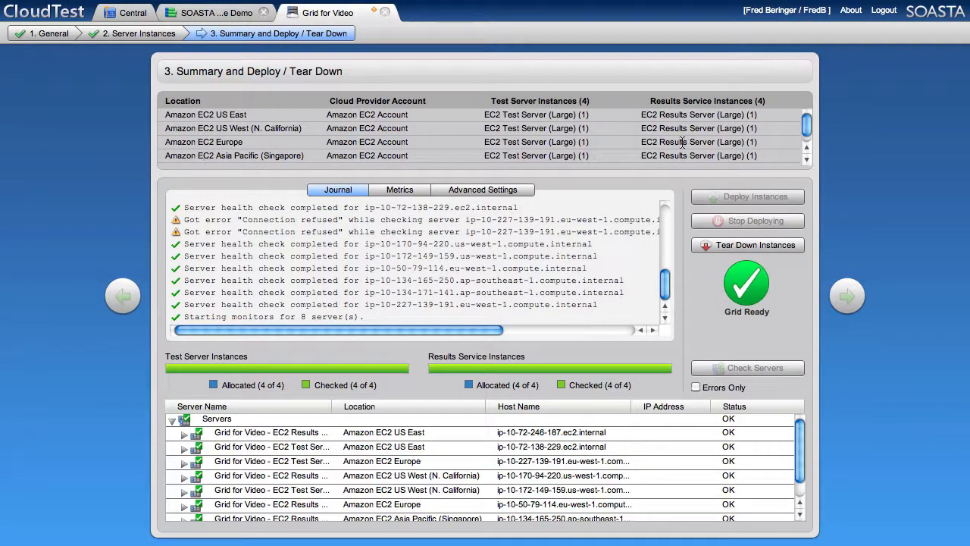
Return to the SOASTA Store Demo composition and play the load test.
left_click(219, 17)
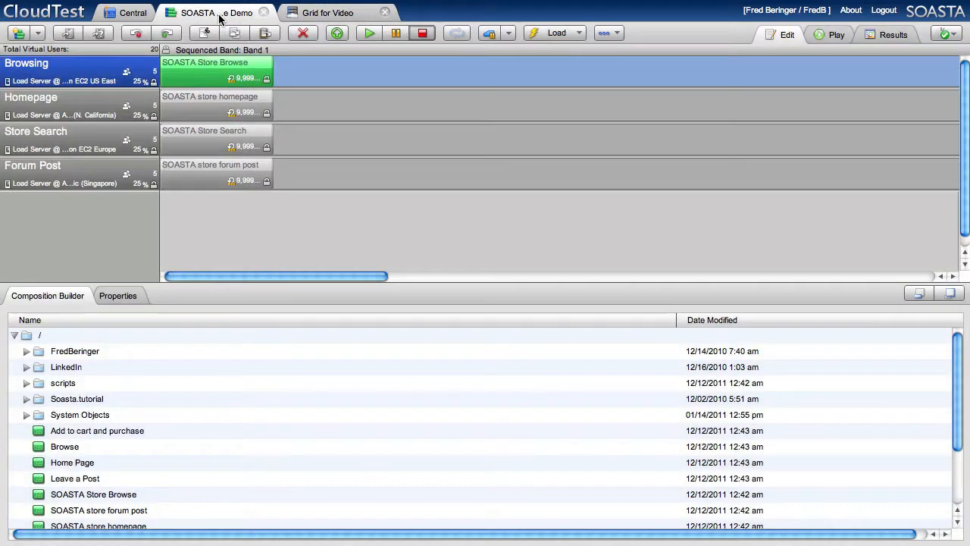
left_click(370, 33)
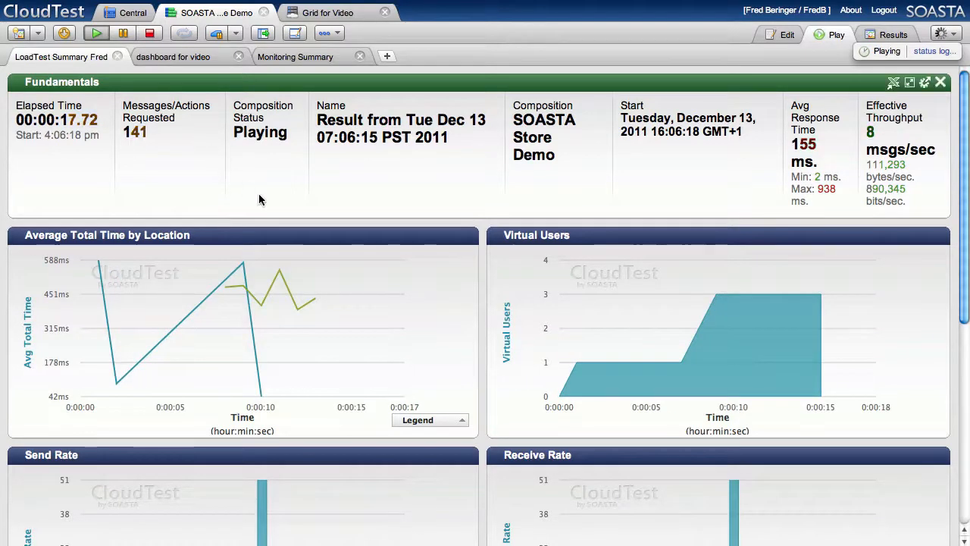
Combine the Average Total Time by Location chart by location and show the Monitoring Summary dashboard.
left_click(392, 237)
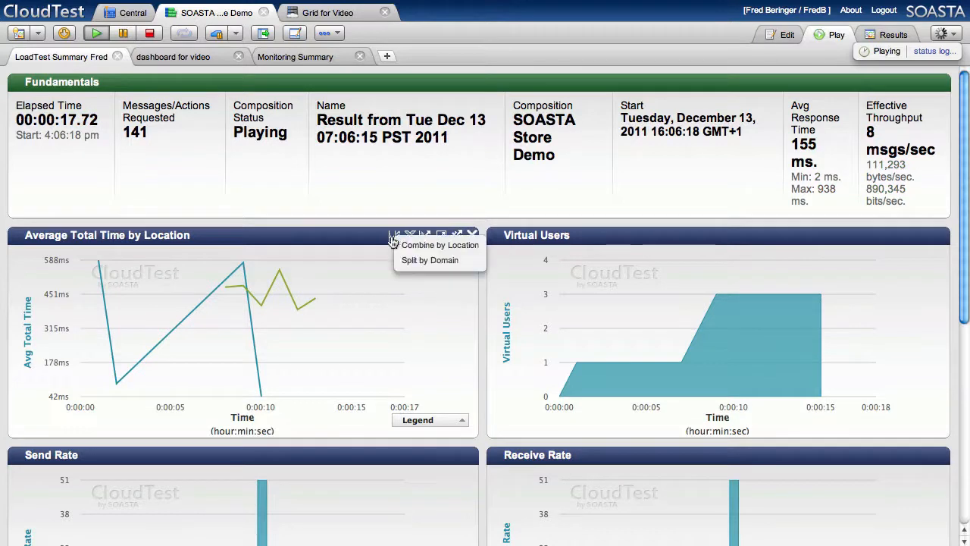
left_click(432, 245)
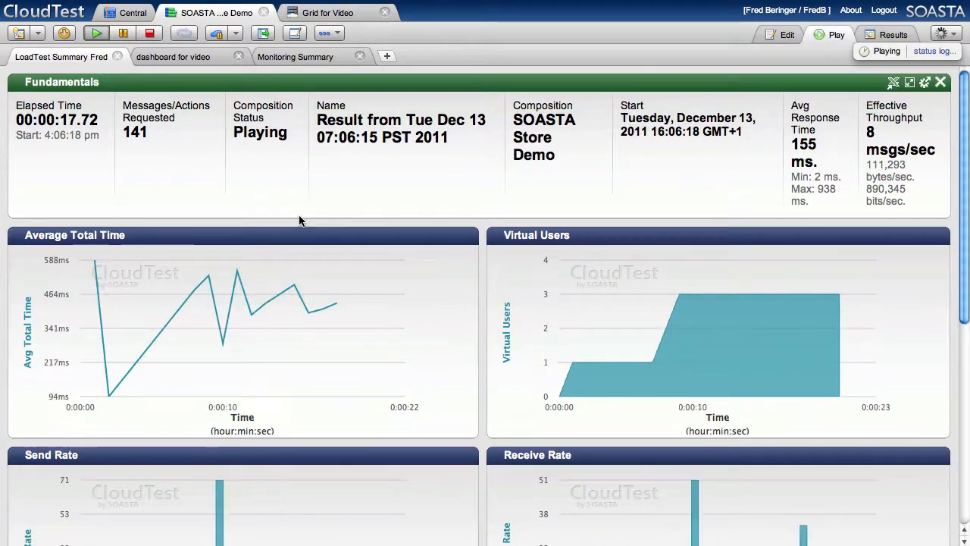
left_click(305, 56)
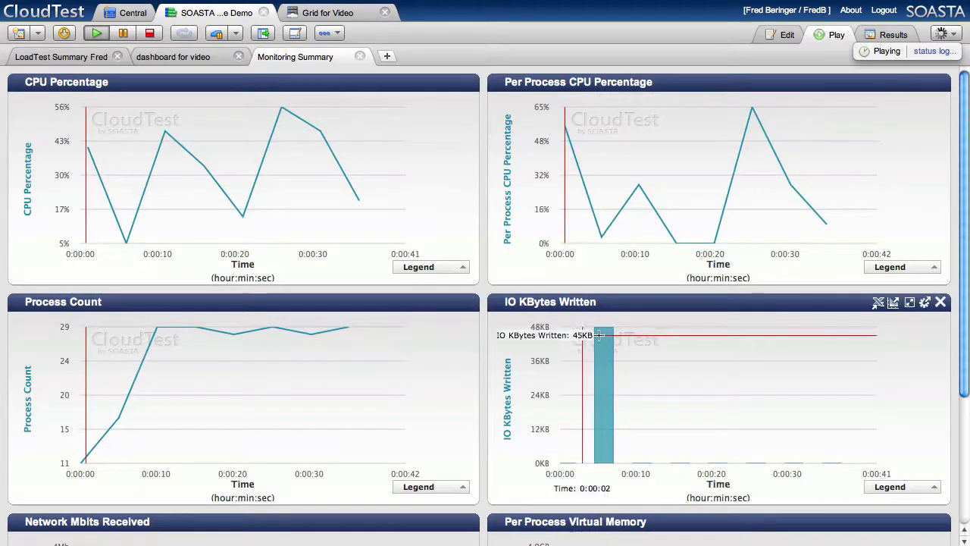
Look through the Monitoring Summary charts and show the response-time details of the US East and Europe locations on the Activity Map.
scroll(665, 341, "down", 4)
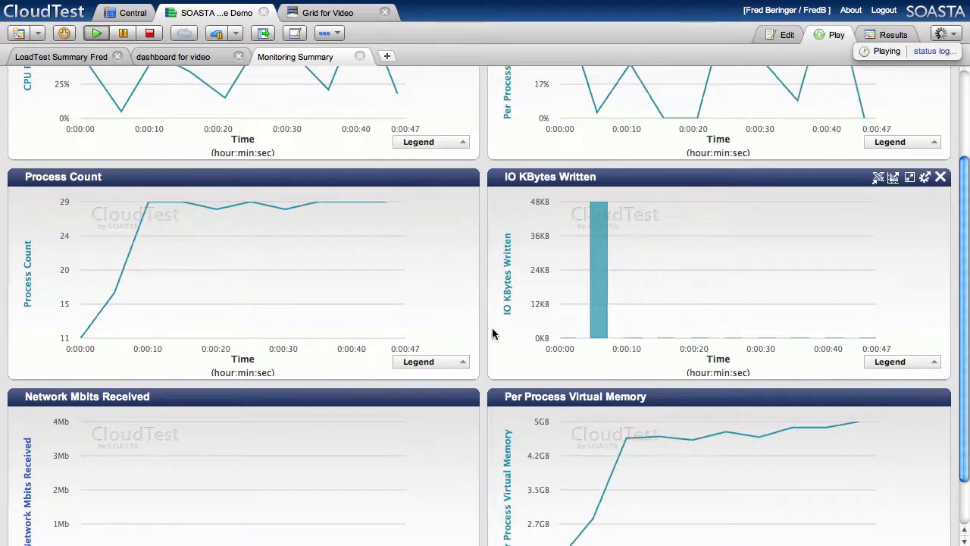
scroll(368, 296, "up", 4)
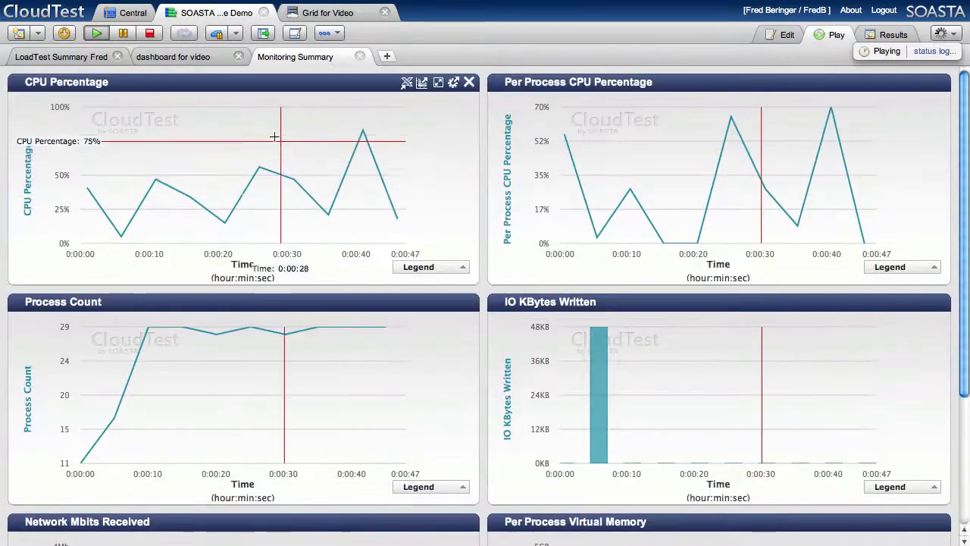
left_click(190, 59)
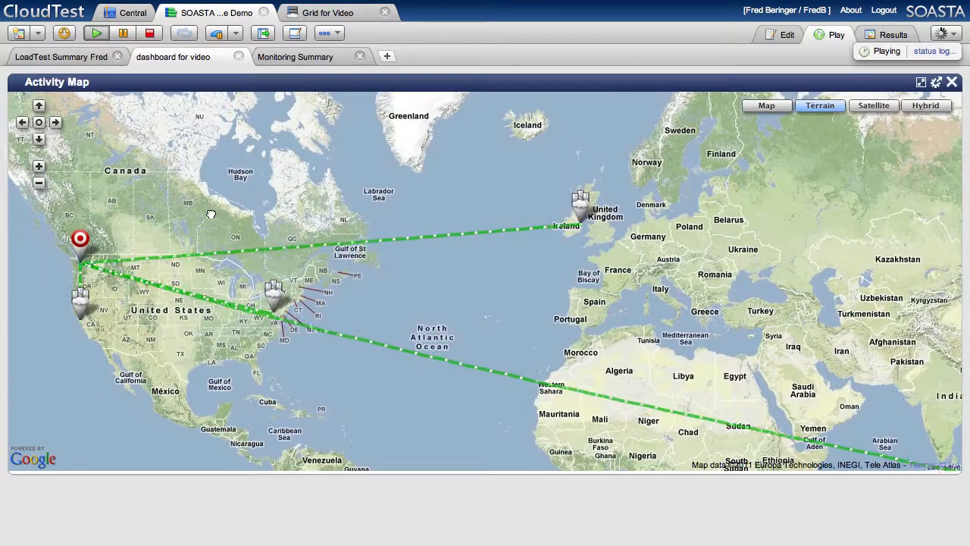
left_click_drag(123, 214, 217, 215)
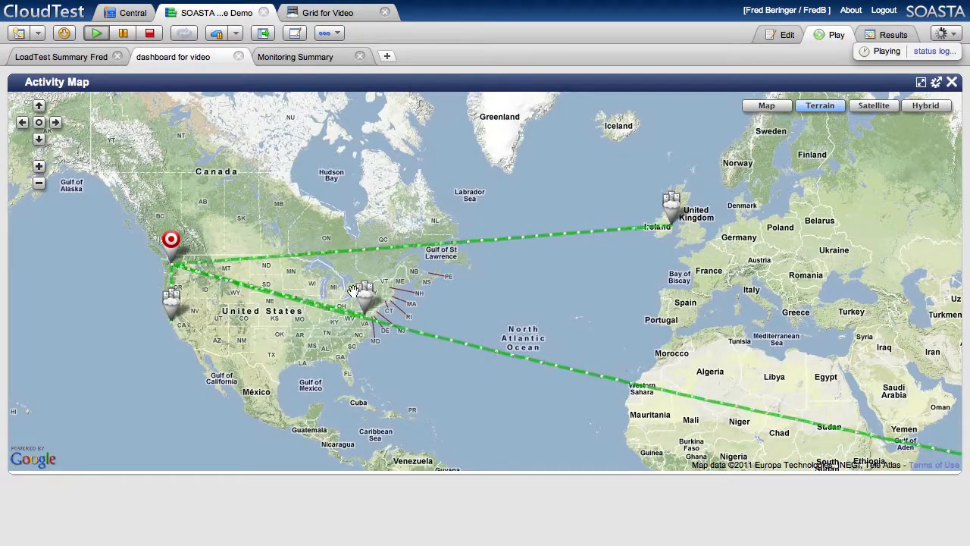
left_click_drag(893, 376, 809, 352)
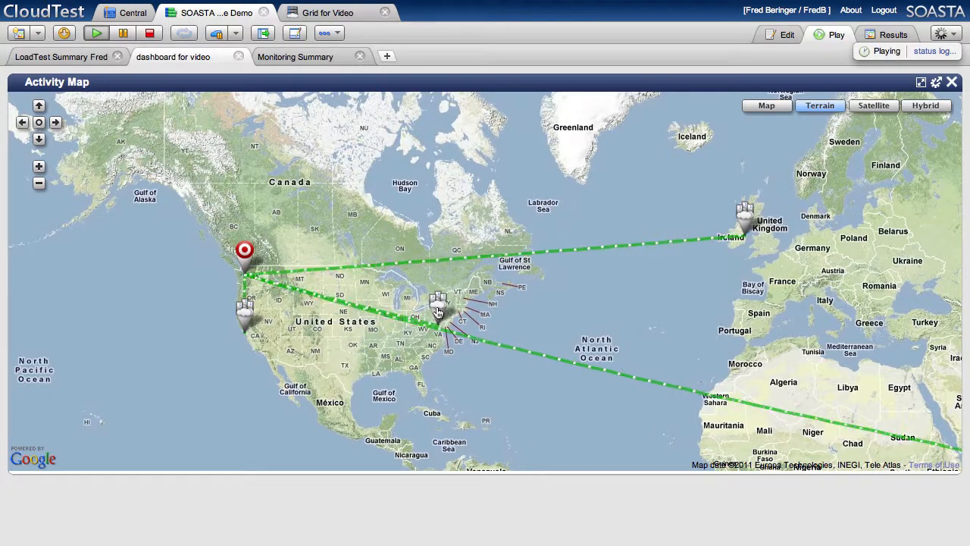
left_click(437, 311)
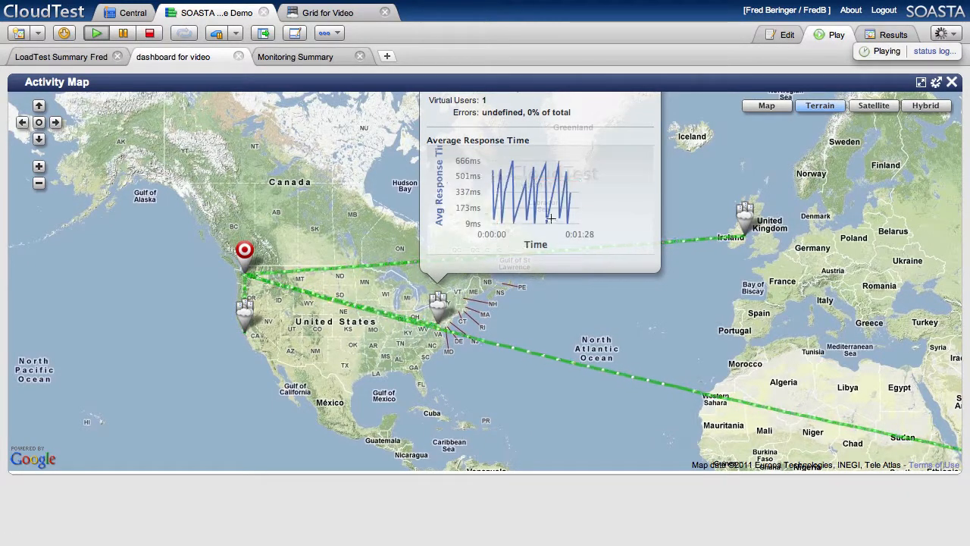
left_click(743, 228)
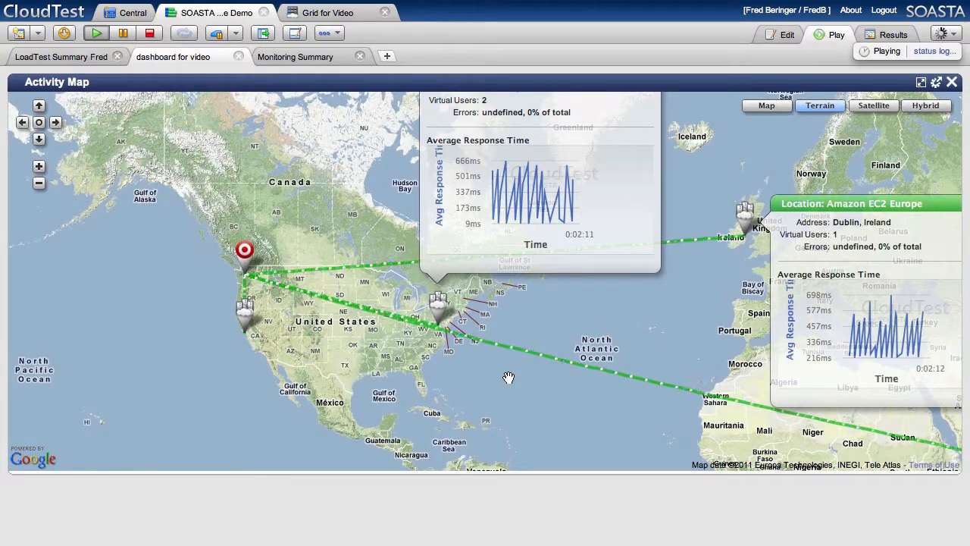
Break down the Average Total Time chart by location in the LoadTest Summary dashboard.
left_click(74, 57)
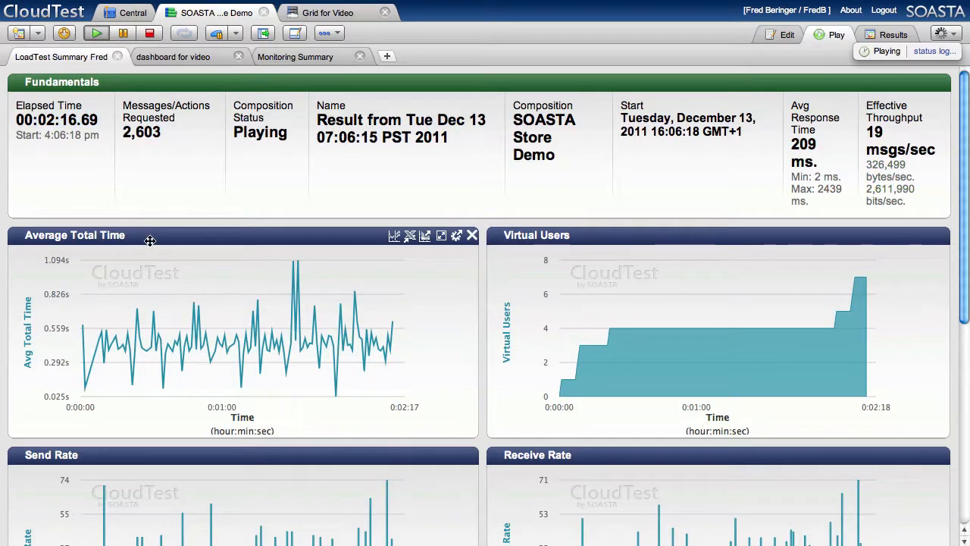
mouse_move(120, 348)
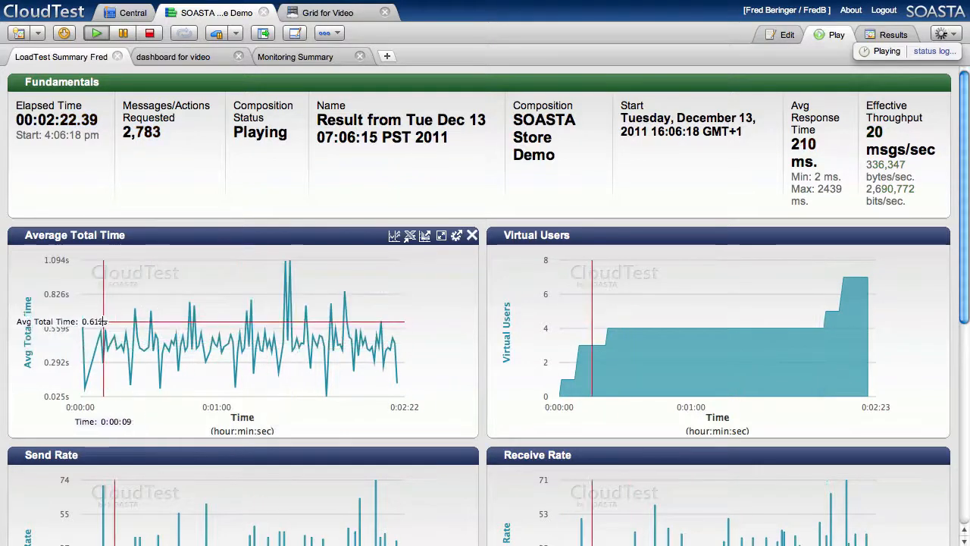
left_click(393, 239)
left_click(434, 245)
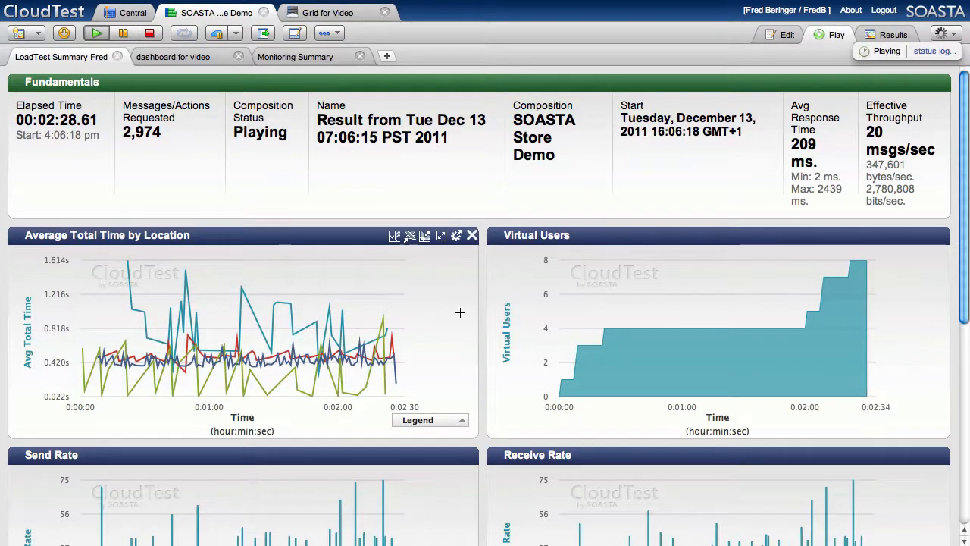
Limit the Average Total Time by Location chart to the Amazon EC2 Europe and Amazon EC2 US East series.
left_click(462, 422)
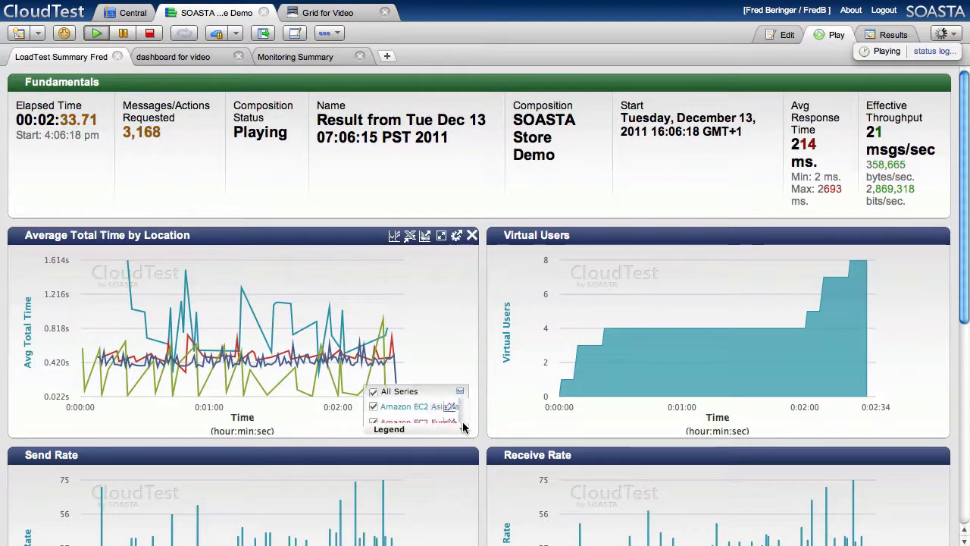
left_click(328, 346)
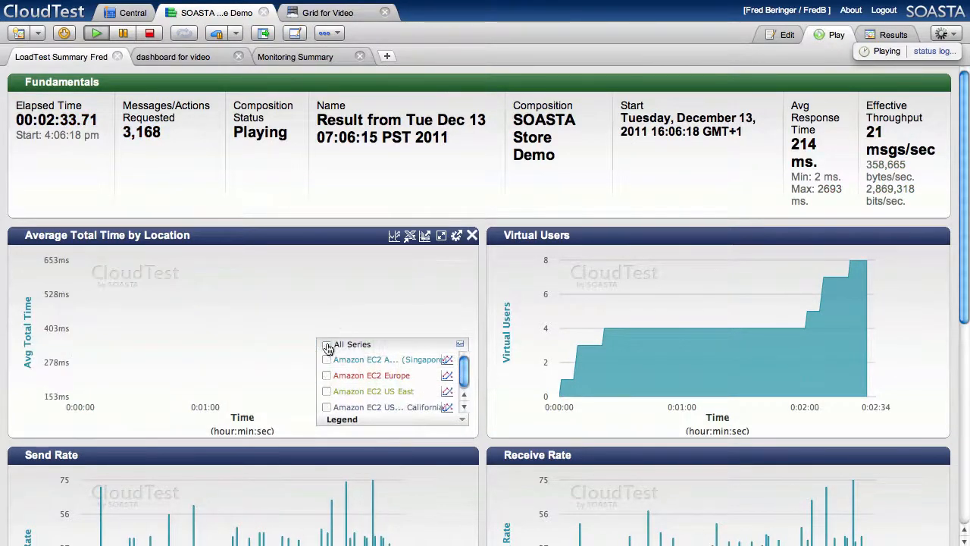
left_click(327, 376)
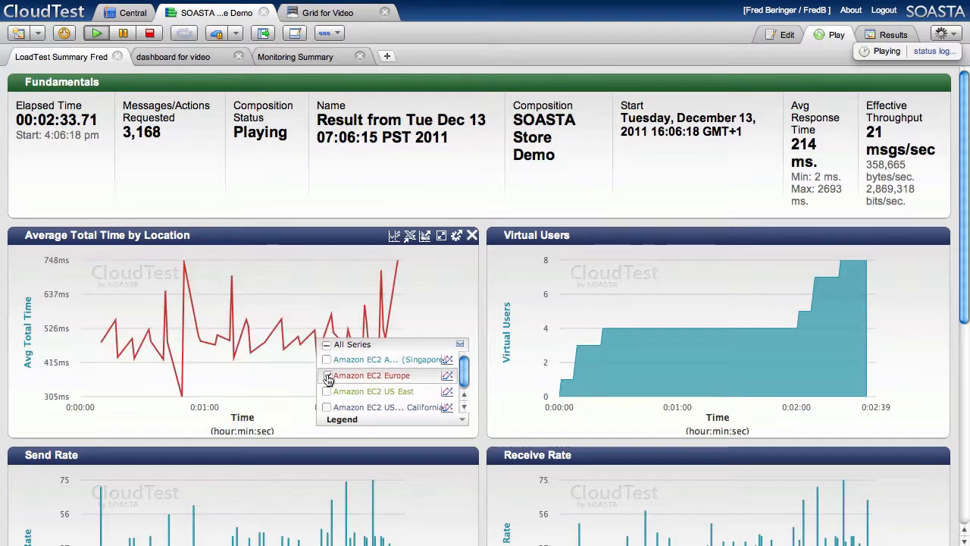
left_click(327, 392)
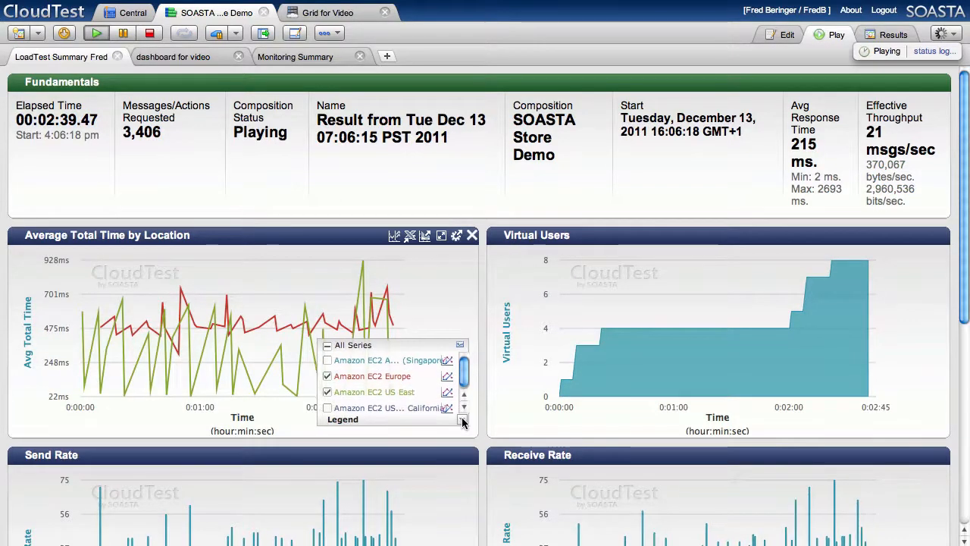
left_click(462, 422)
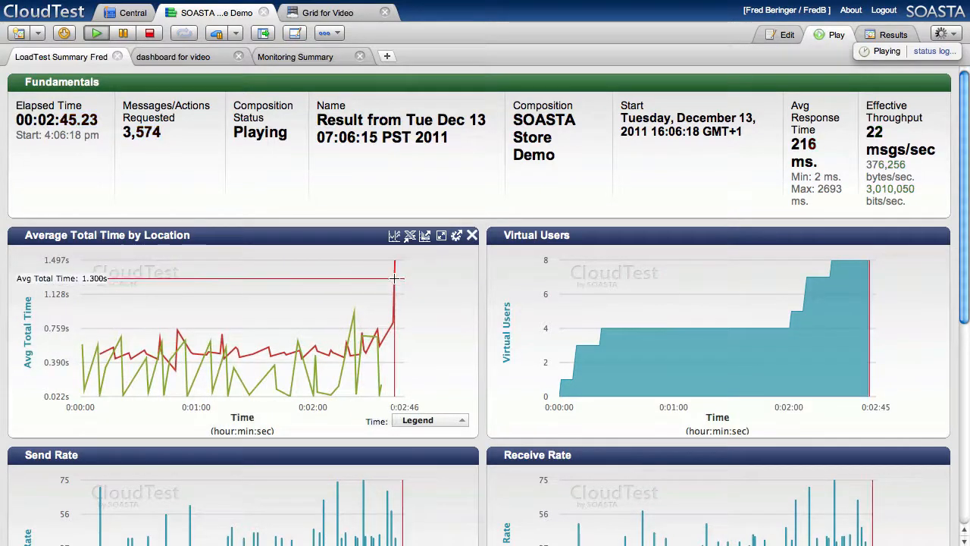
mouse_move(394, 262)
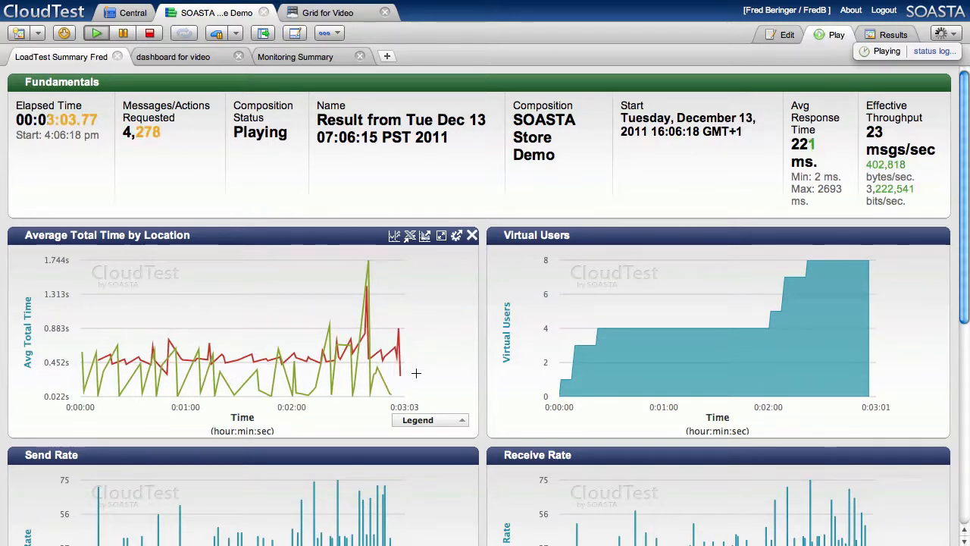
Check the full US East details on the Activity Map and stop the SOASTA Store Demo composition without forcing it.
left_click(199, 58)
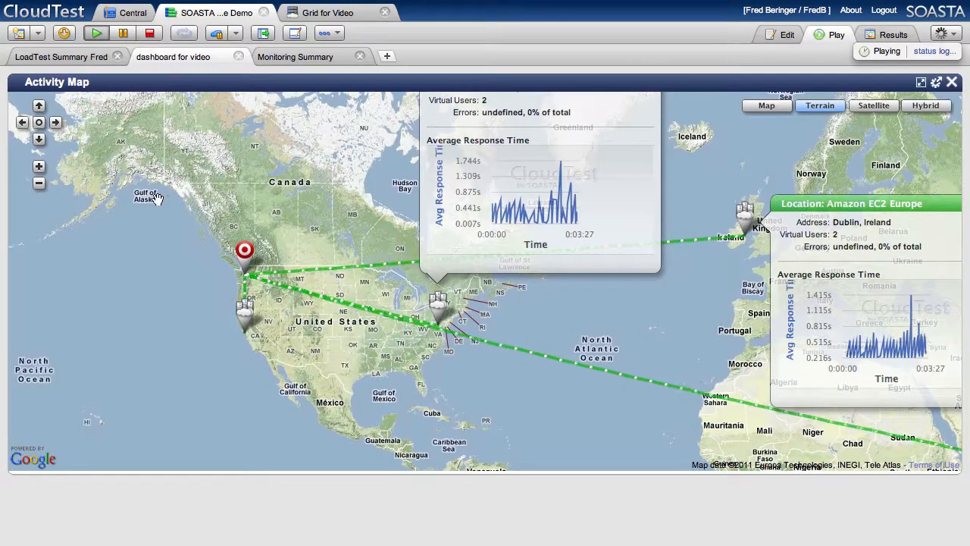
left_click_drag(153, 202, 154, 263)
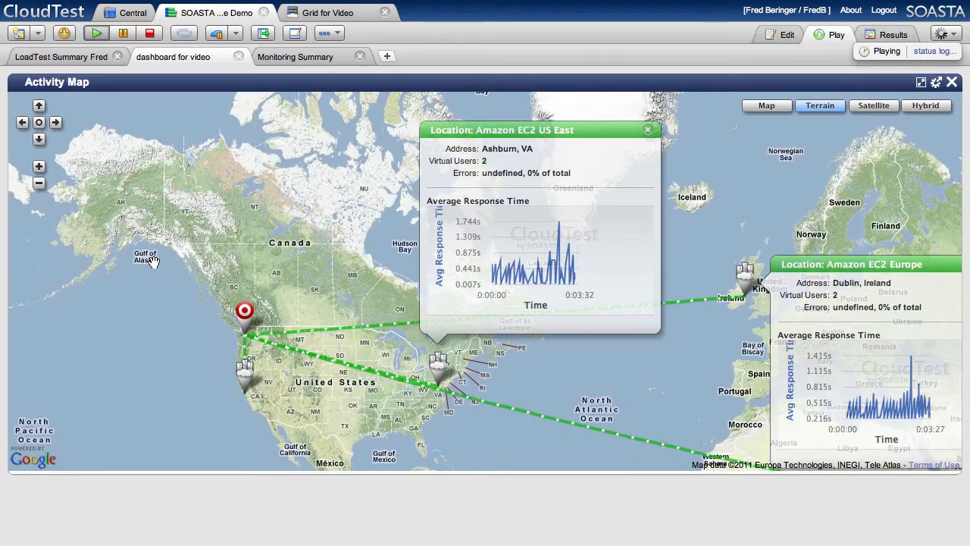
left_click(149, 33)
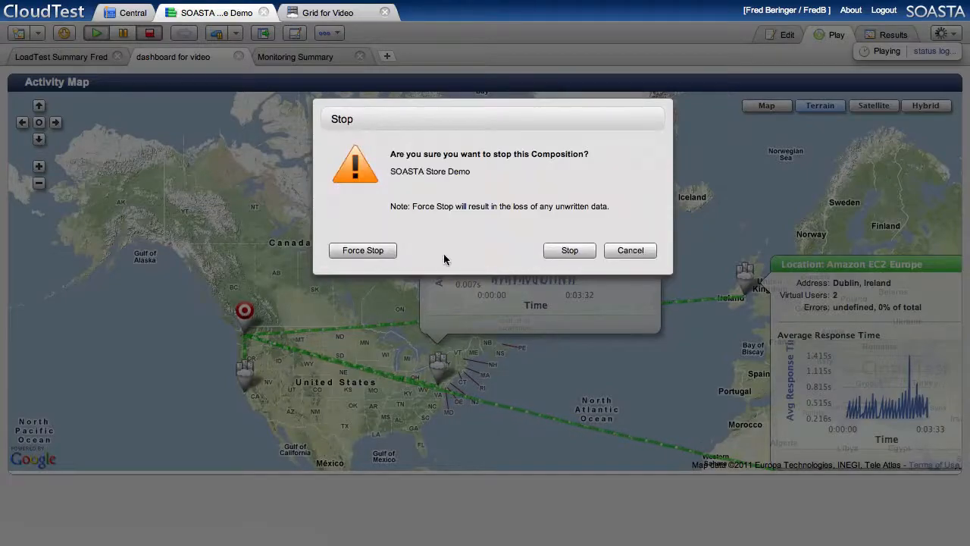
left_click(572, 251)
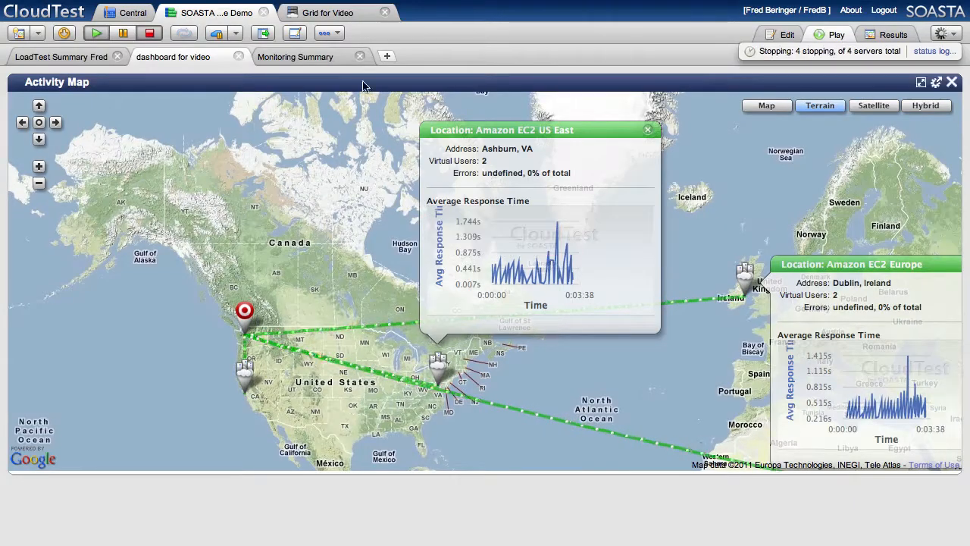
Tear down all instances of Grid for Video and return to the SOASTA Store Demo composition.
left_click(347, 15)
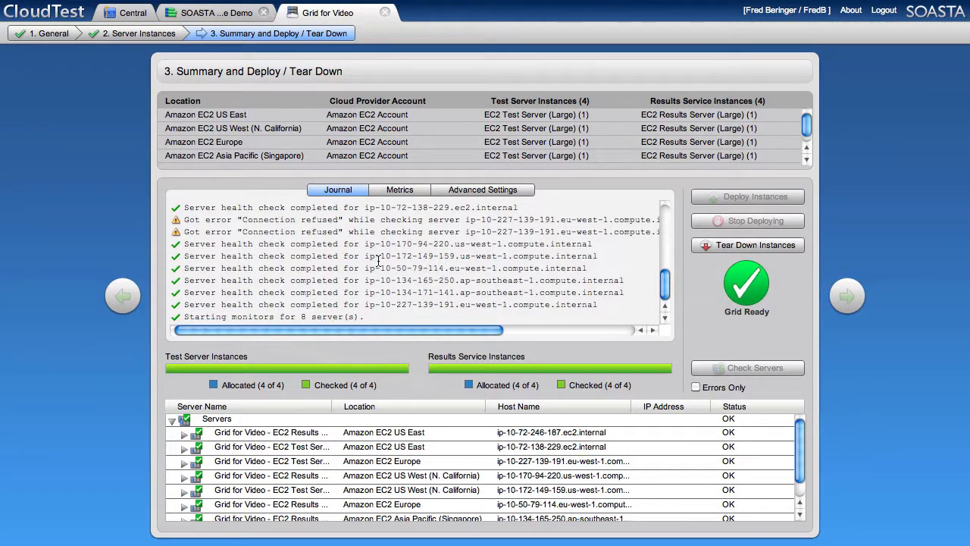
scroll(378, 261, "up", 3)
scroll(378, 262, "down", 3)
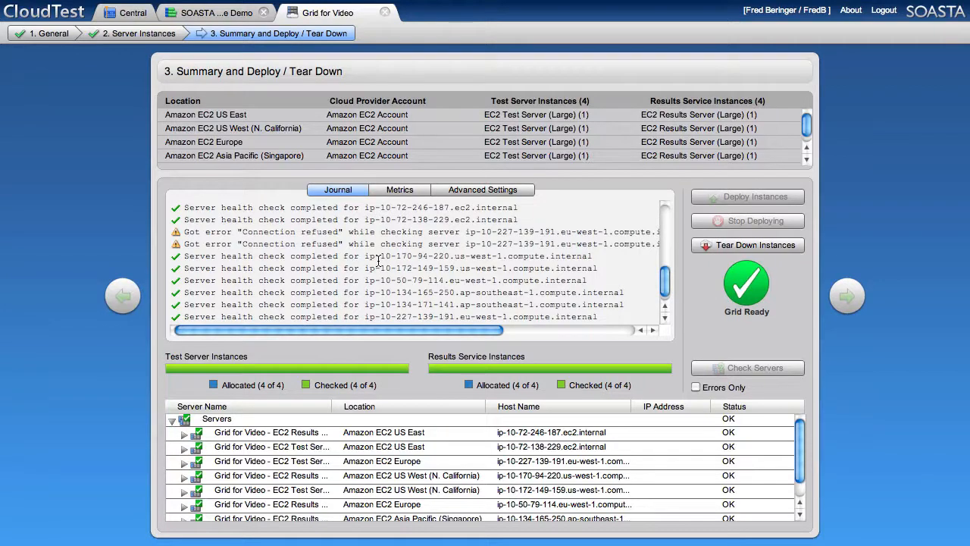
left_click(748, 246)
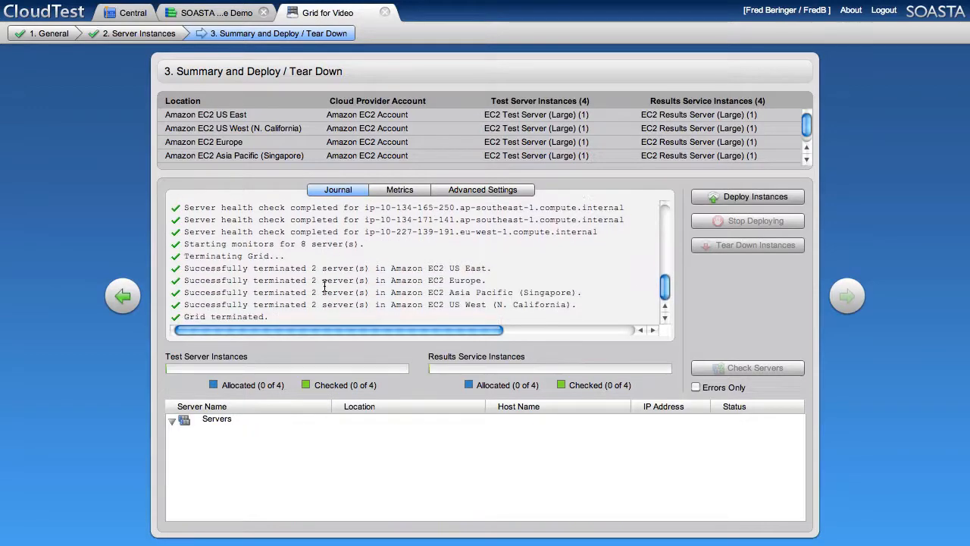
left_click_drag(213, 322, 285, 319)
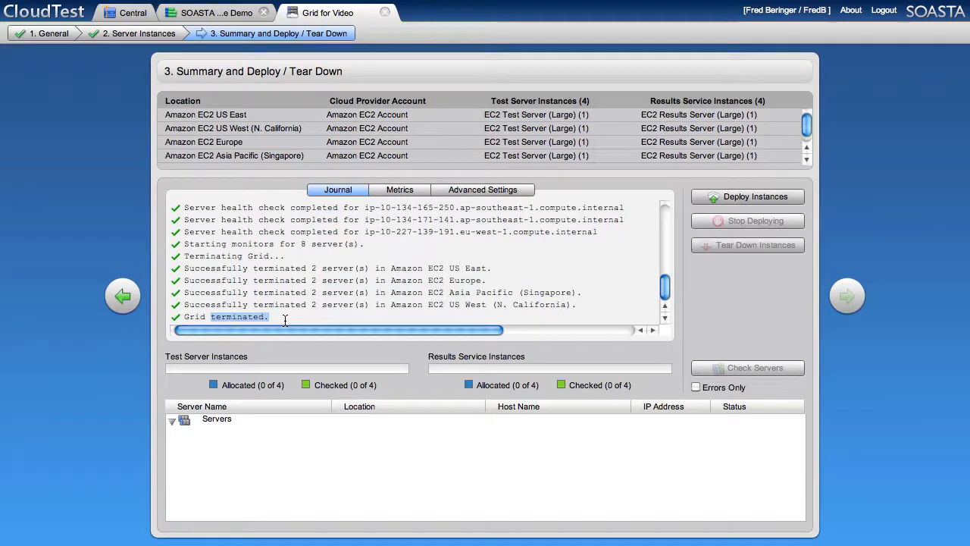
left_click(277, 260)
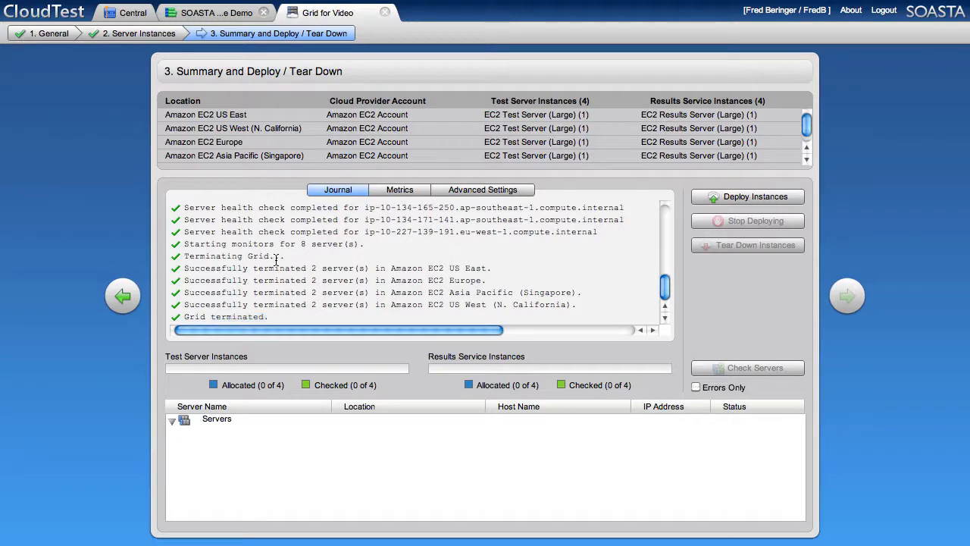
left_click(221, 13)
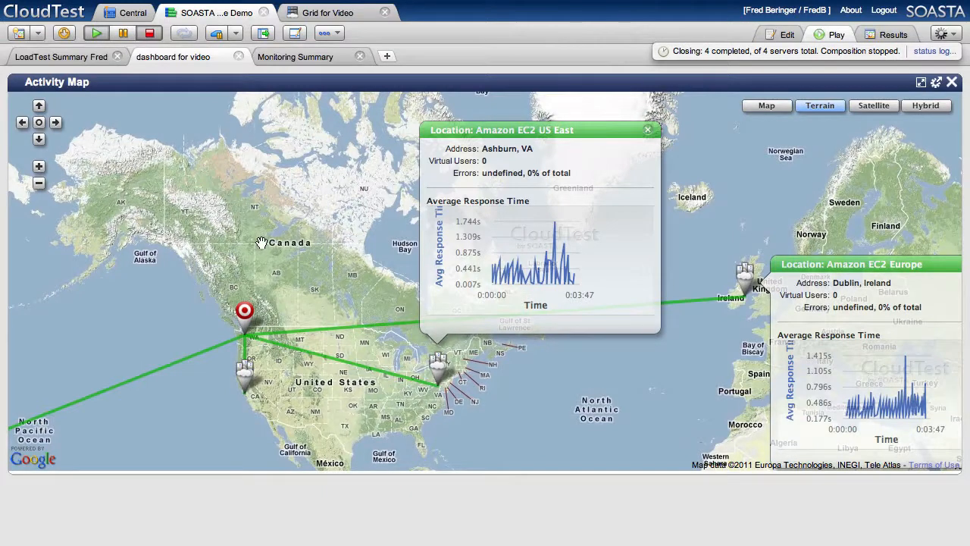